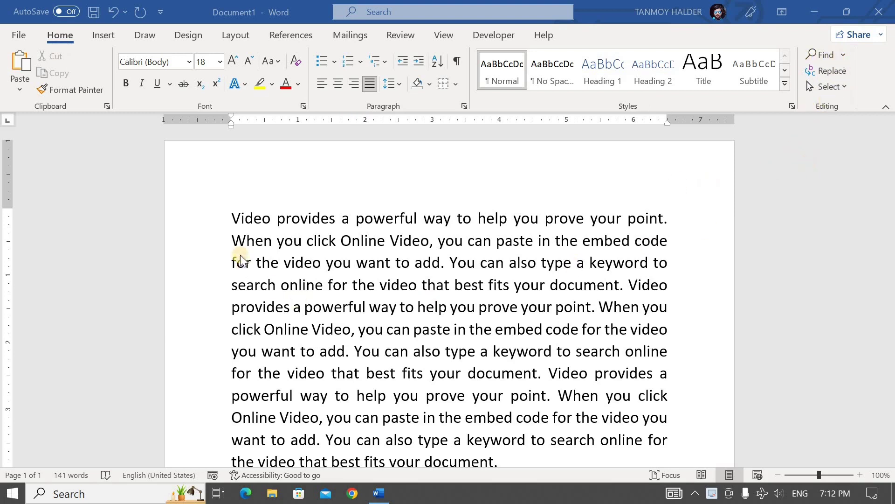
Open the Navigation search pane, search the document for 'video', then clear that search
click(232, 217)
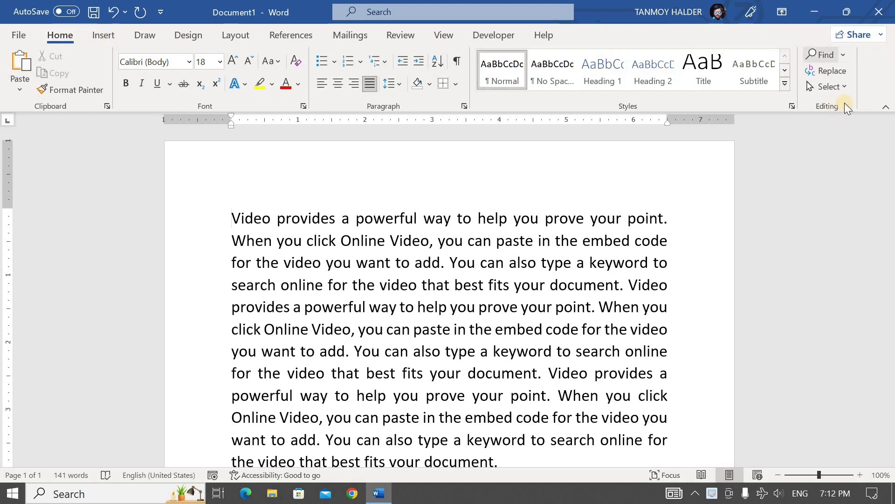
click(816, 56)
text(video)
key(Return)
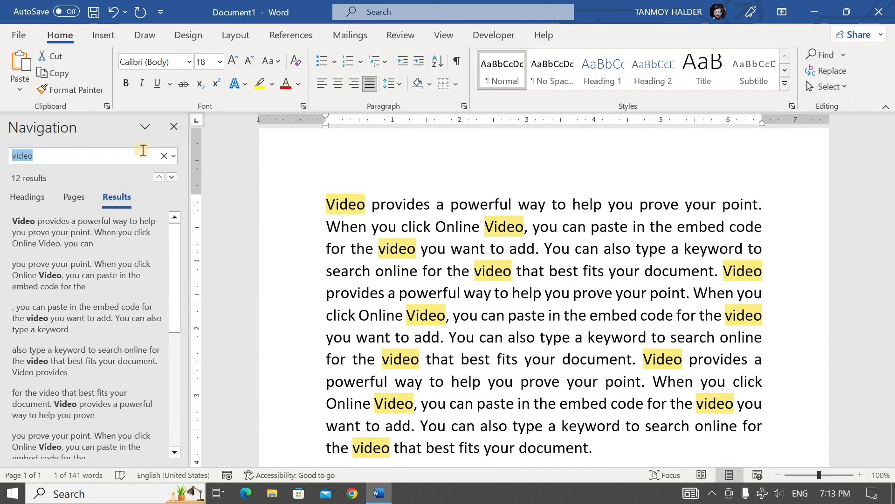
click(165, 157)
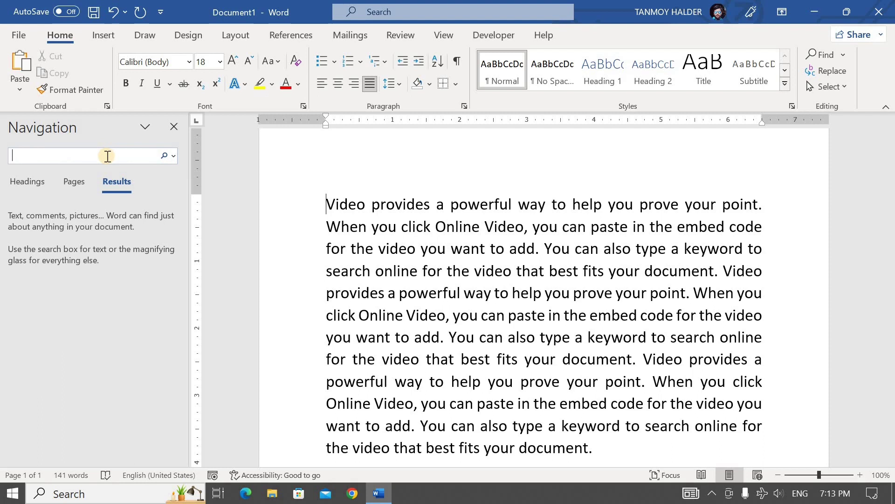
Search for 'help' (3 matches), then clear the search box so it is empty
text(h)
text(elp)
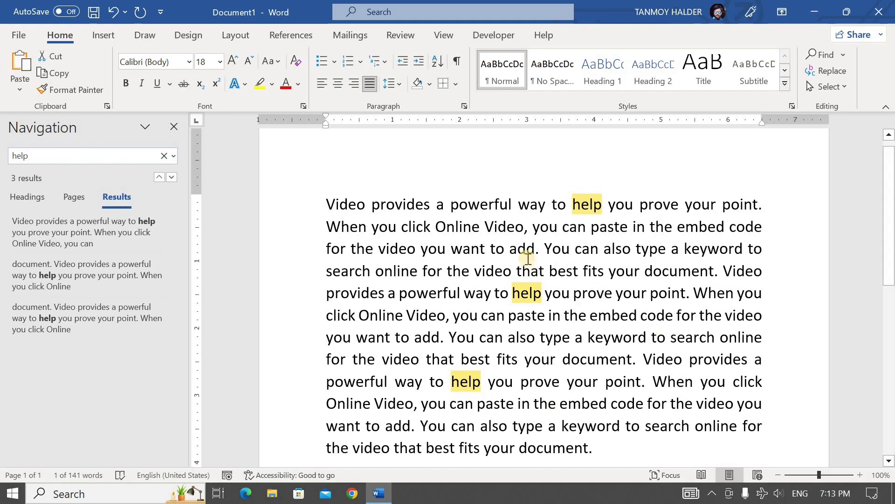
scroll(596, 218, down, 2)
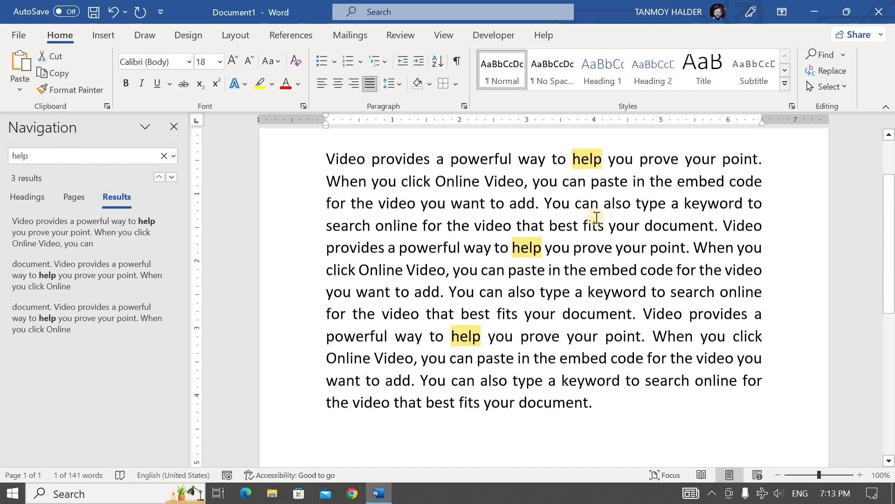
scroll(597, 217, up, 2)
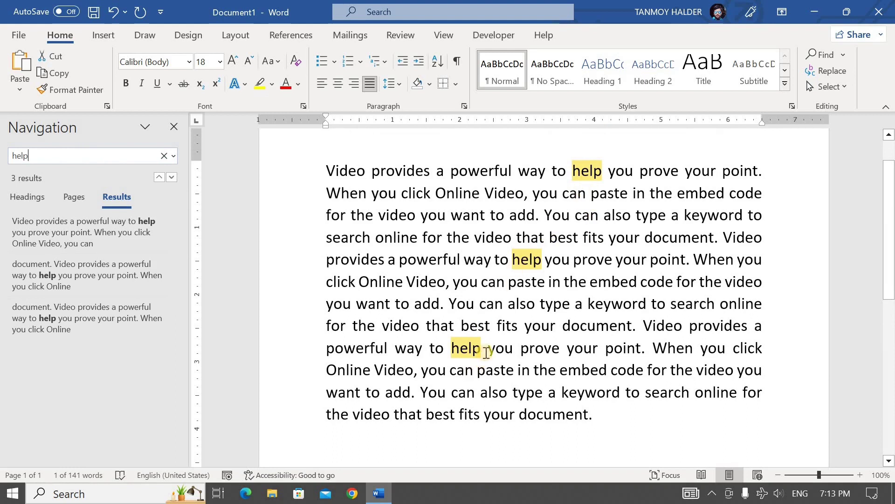
click(164, 155)
click(101, 160)
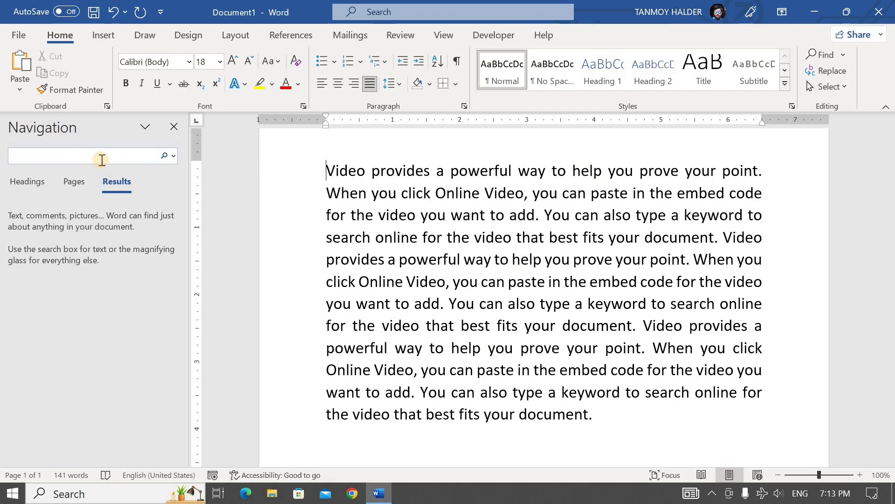
Search for 'video' and scroll through its 12 highlighted results
text(vid)
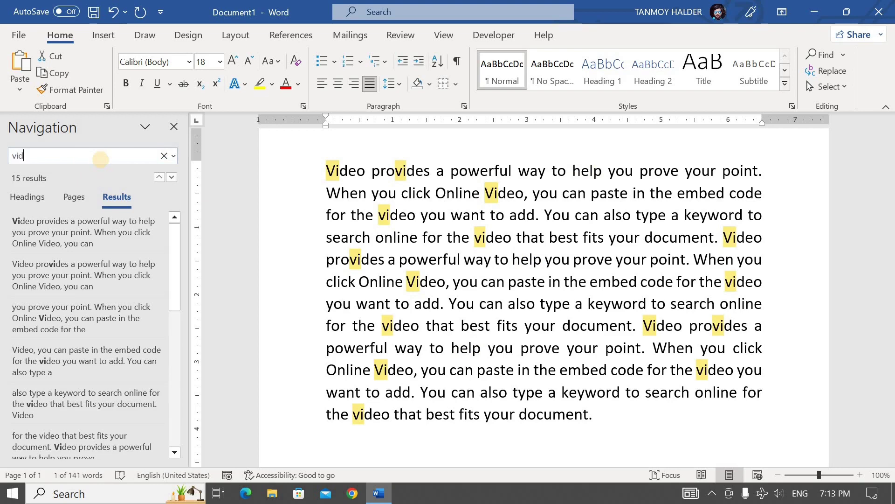
text(eo)
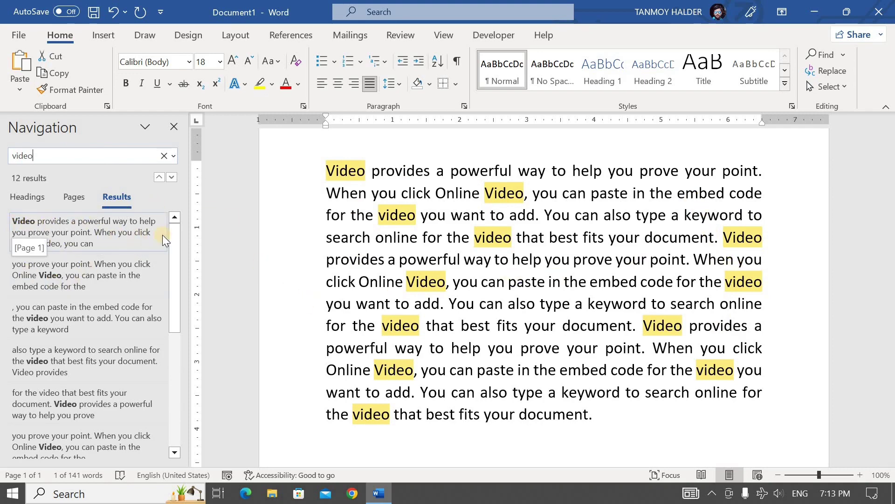
scroll(171, 234, down, 1)
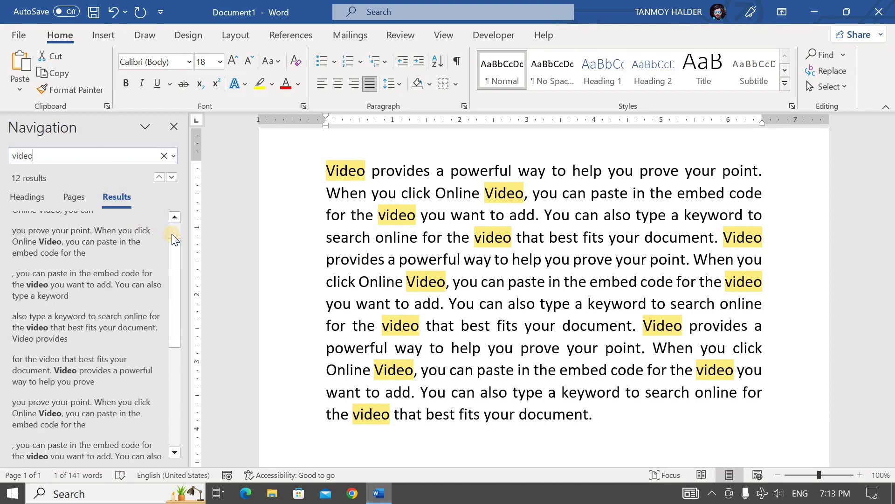
scroll(172, 234, down, 1)
scroll(171, 234, down, 1)
scroll(172, 234, down, 1)
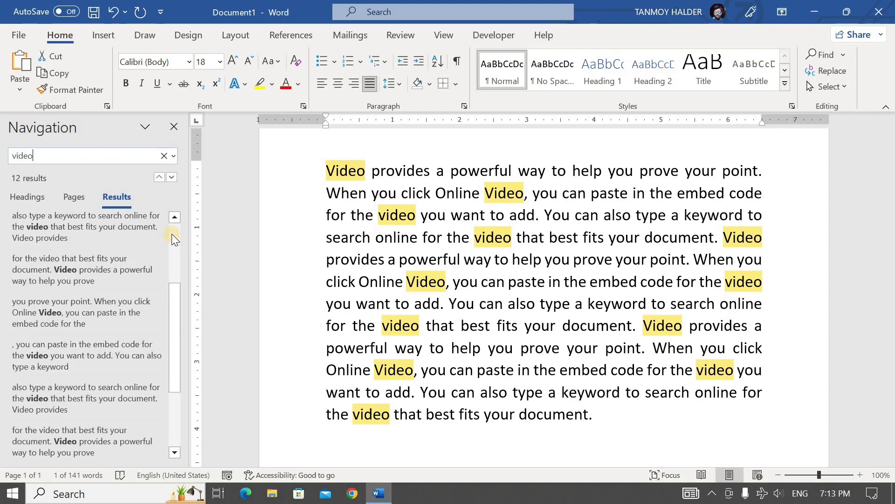
scroll(172, 234, down, 1)
scroll(172, 233, down, 1)
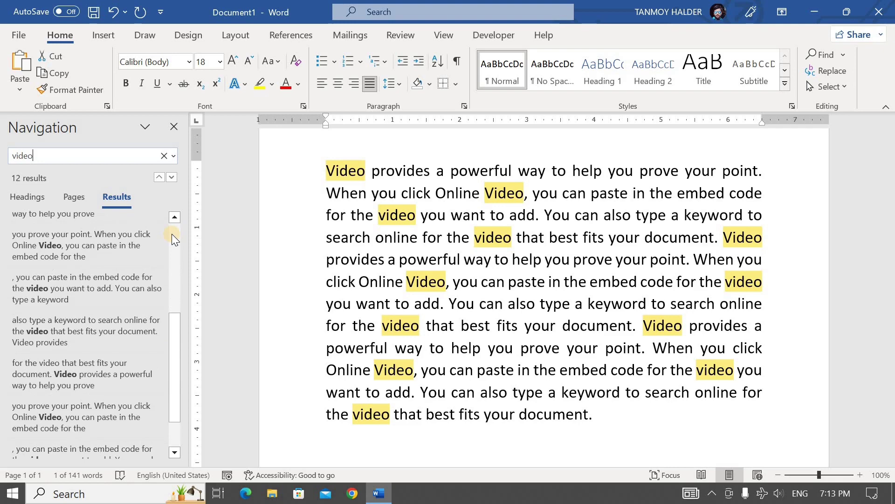
scroll(158, 285, up, 3)
scroll(154, 290, down, 3)
scroll(154, 289, up, 3)
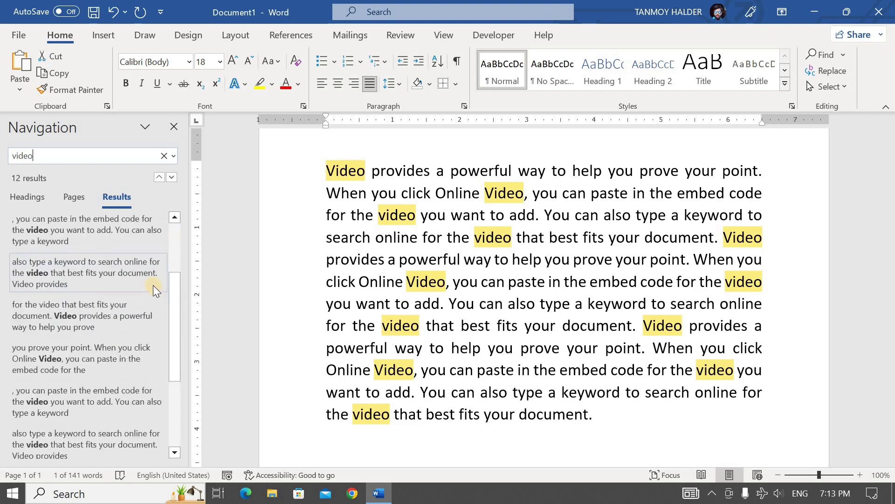
scroll(153, 285, up, 4)
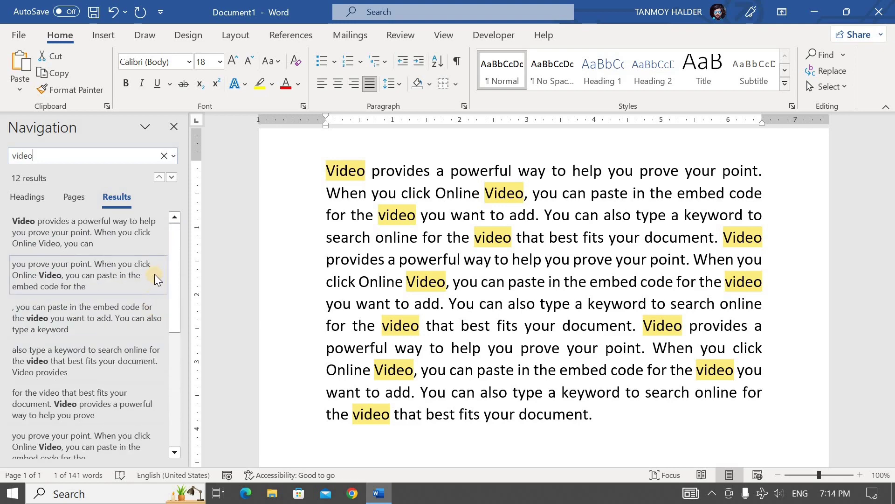
Review the 'video' matches as page thumbnails, jump to page 1, then view Headings
click(83, 203)
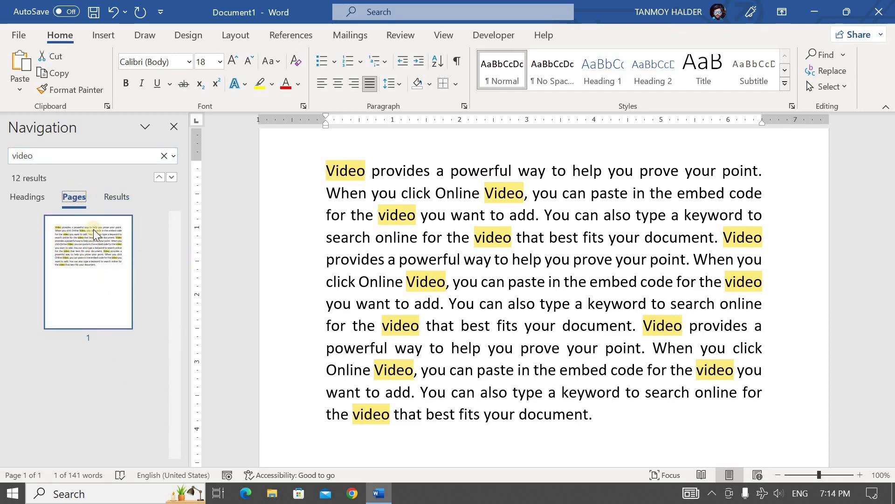
click(109, 248)
click(16, 197)
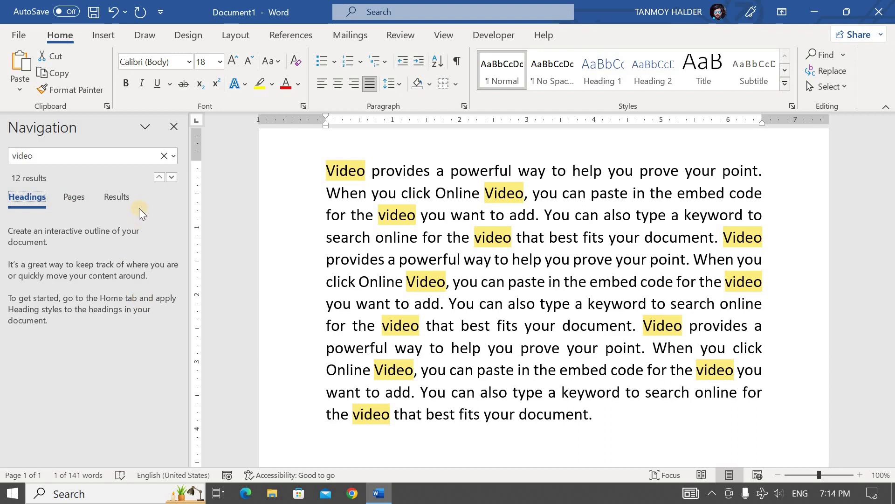
Close the search pane and open Advanced Find with 'you' as the search term
click(174, 125)
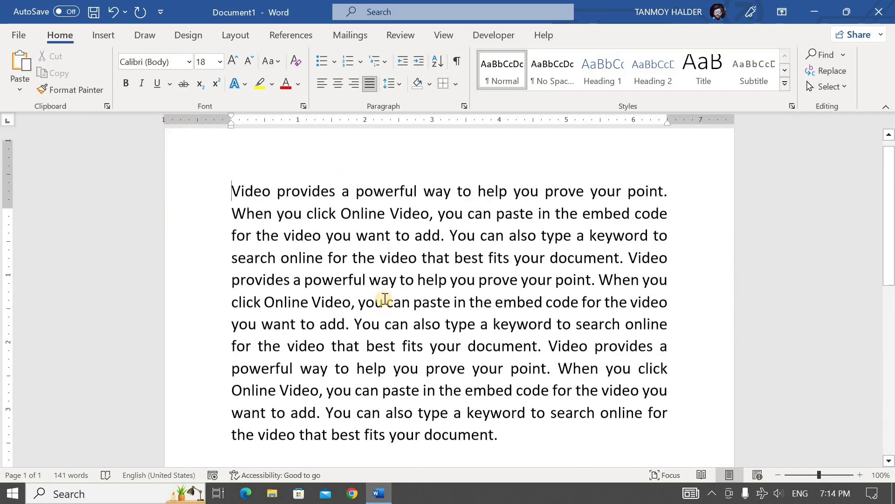
scroll(385, 298, up, 1)
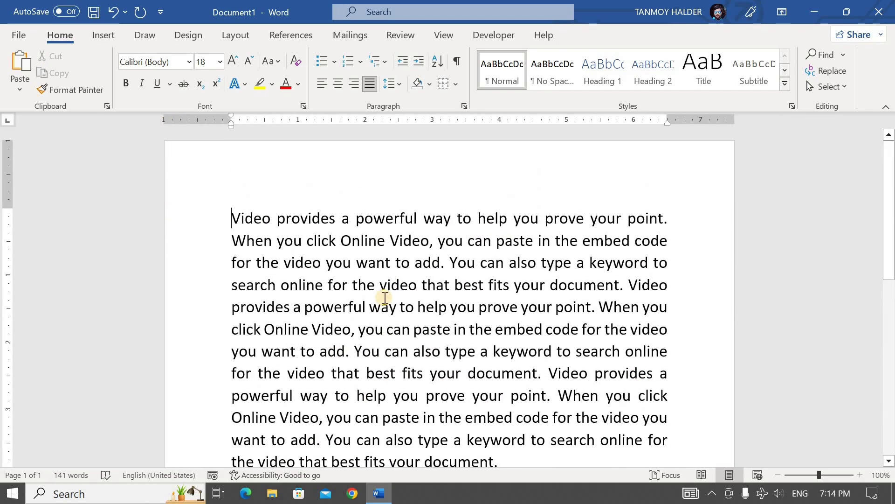
click(844, 56)
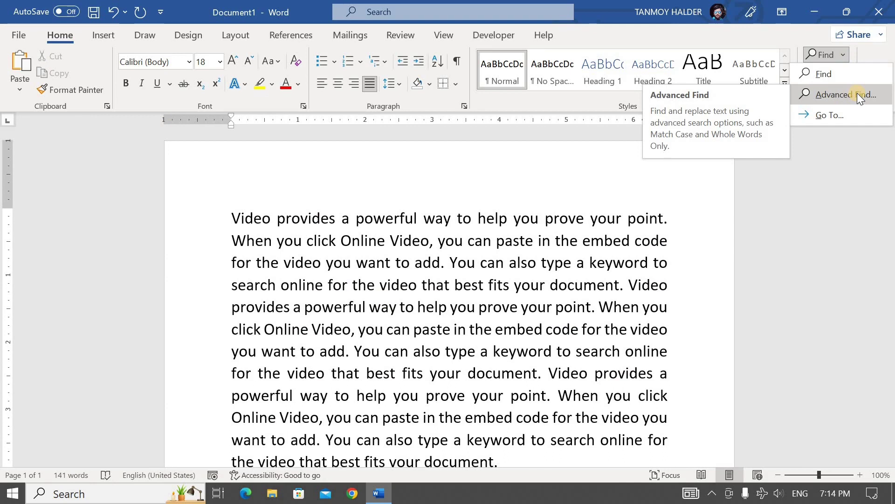
click(858, 93)
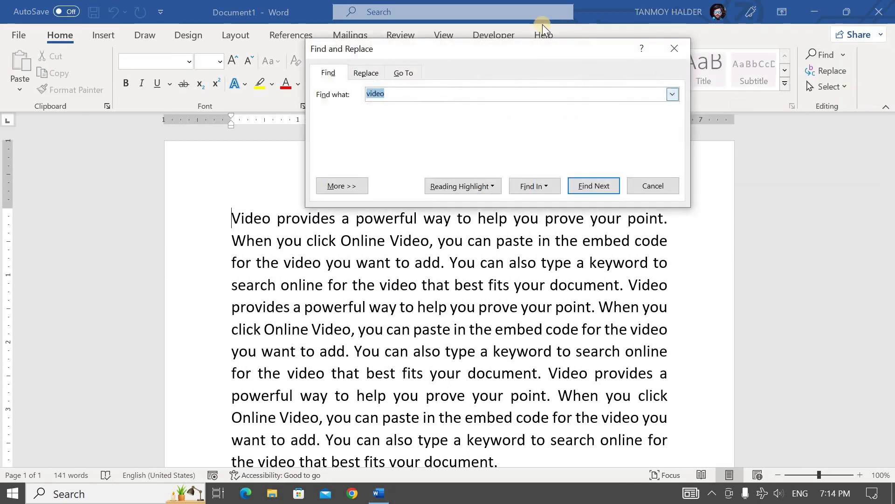
drag(519, 51, 508, 37)
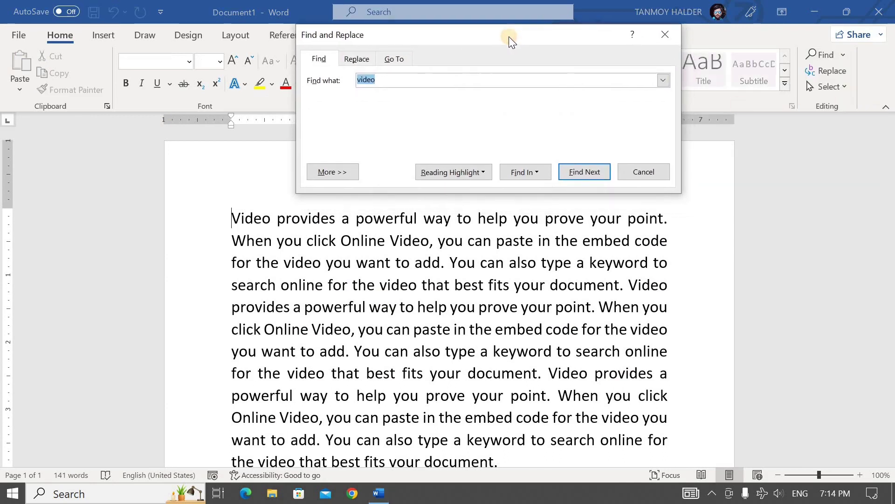
key(BackSpace)
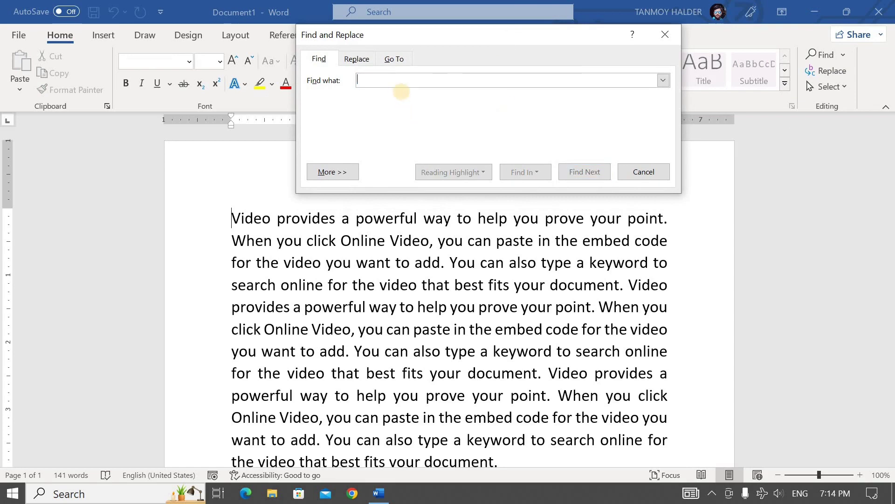
click(397, 79)
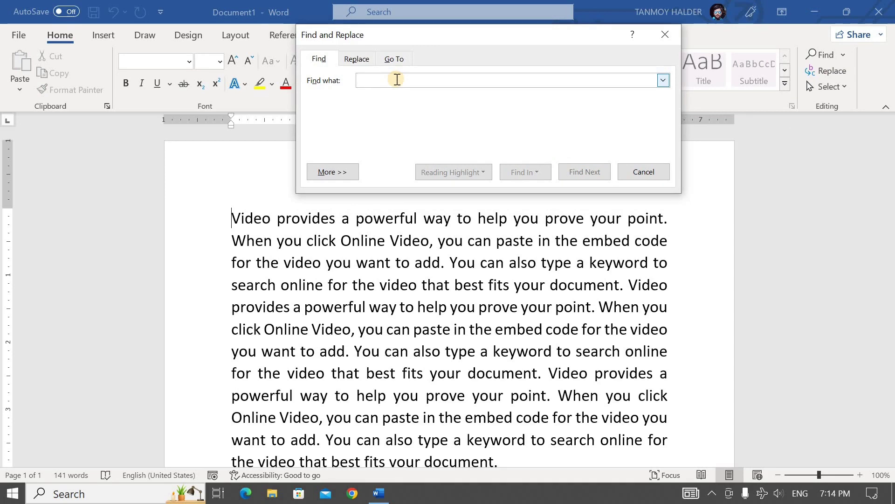
text(y)
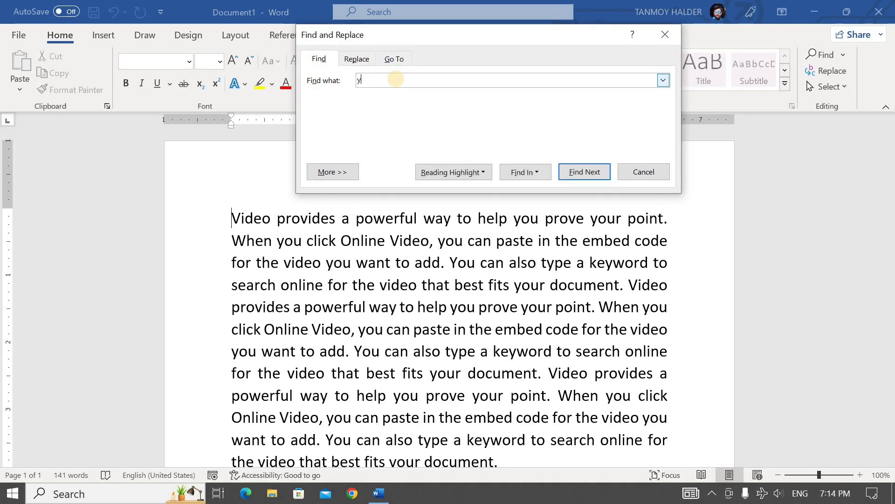
text(ou)
Step through every match of 'you' with Find Next until the search finishes
click(578, 169)
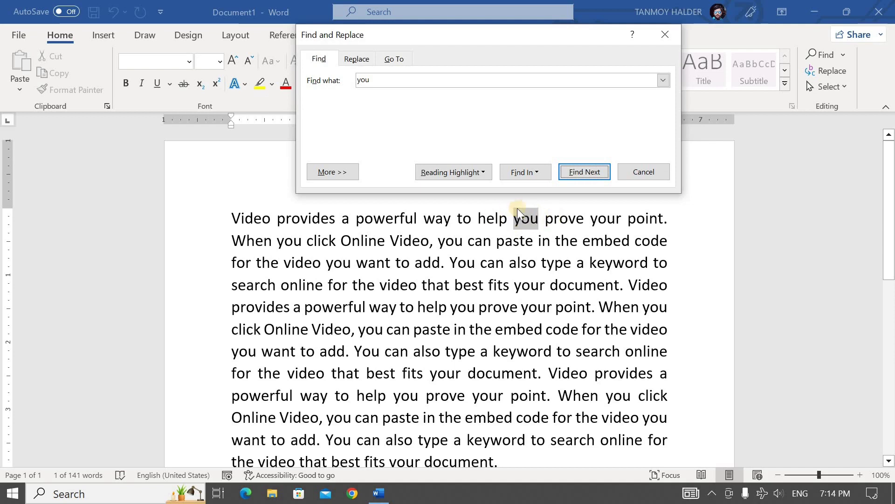
click(586, 172)
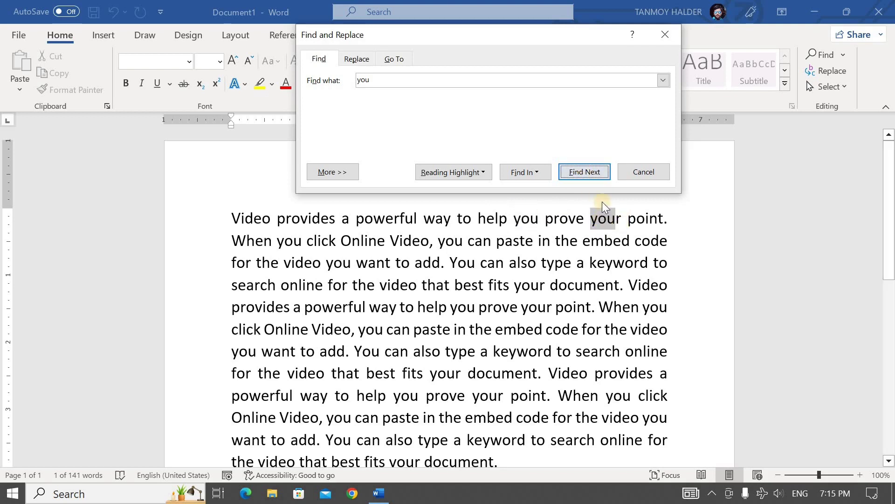
click(584, 171)
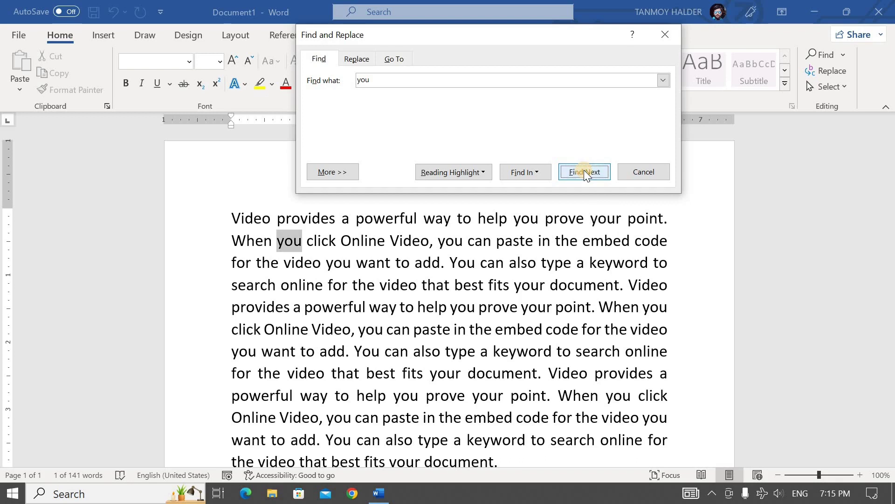
click(584, 173)
click(584, 171)
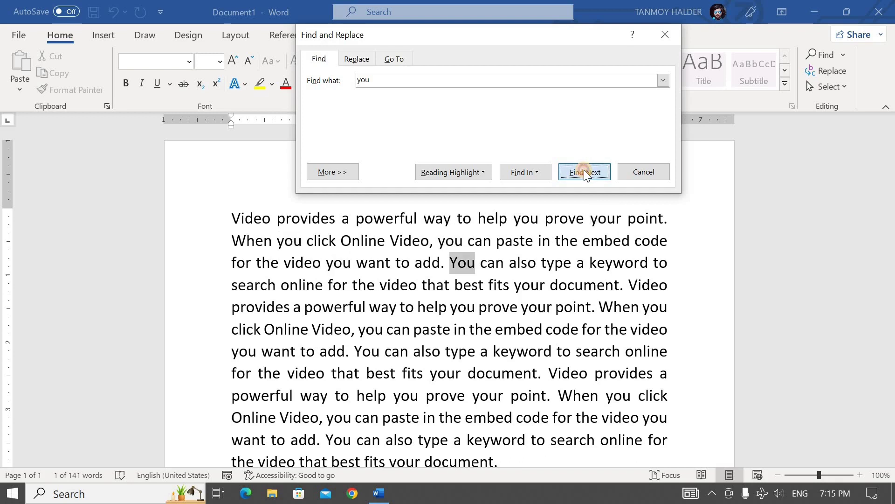
click(584, 171)
click(583, 171)
click(584, 171)
click(584, 171)
click(584, 170)
click(584, 170)
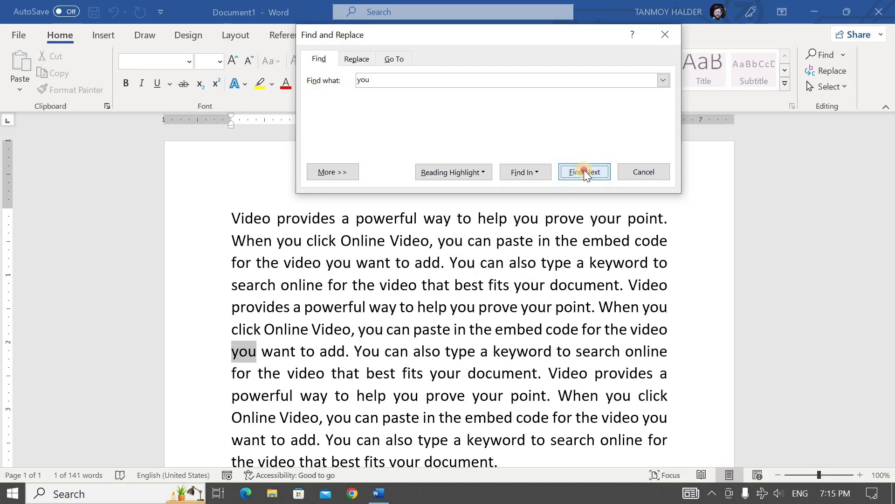
click(584, 171)
click(584, 171)
click(584, 170)
click(584, 170)
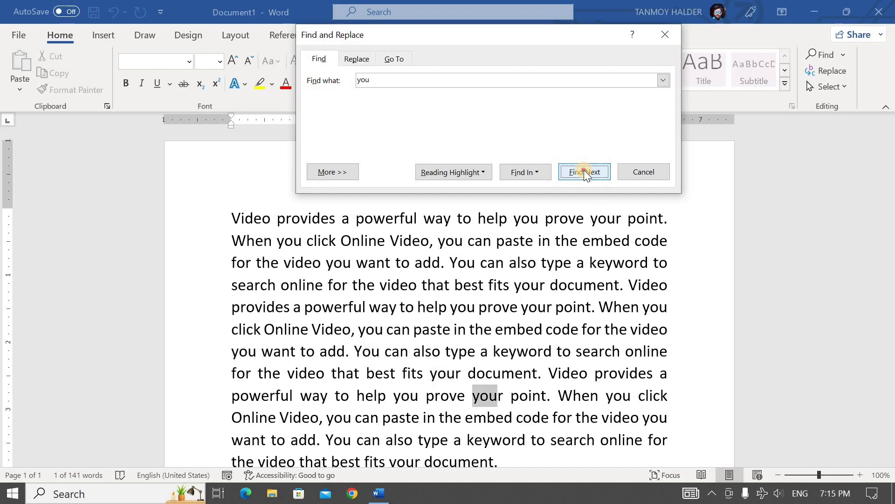
click(584, 170)
click(584, 170)
click(583, 170)
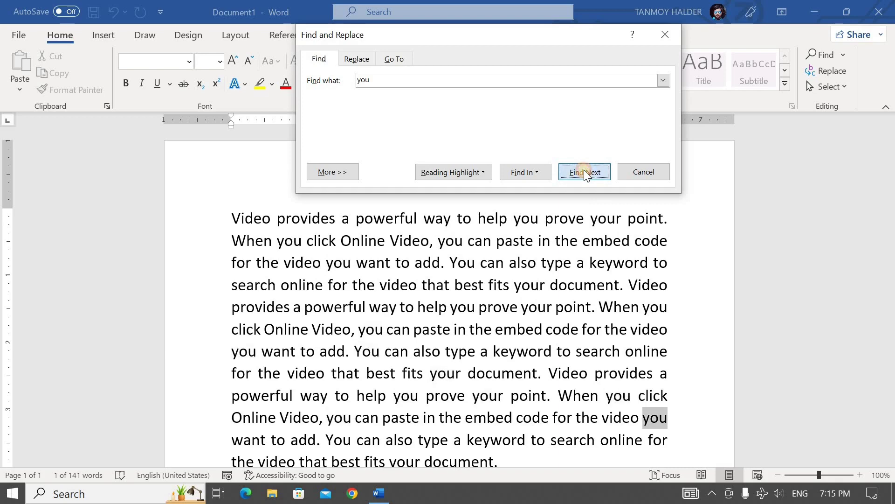
click(584, 170)
click(584, 171)
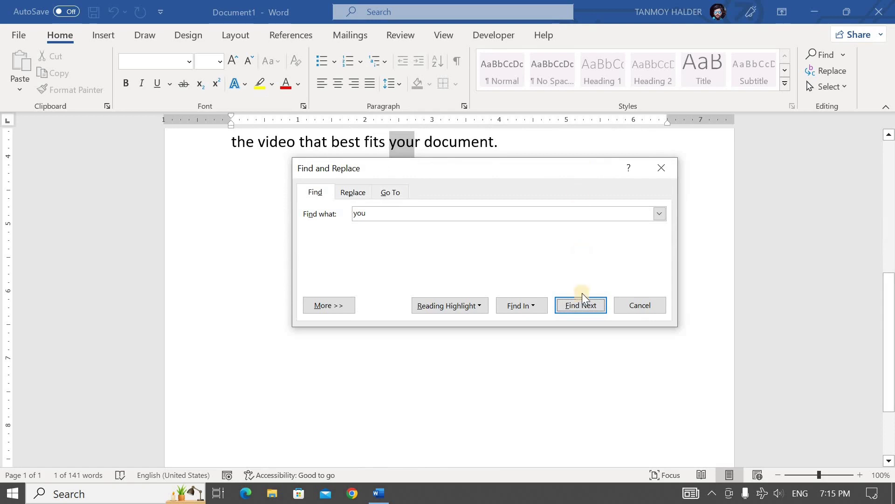
click(582, 308)
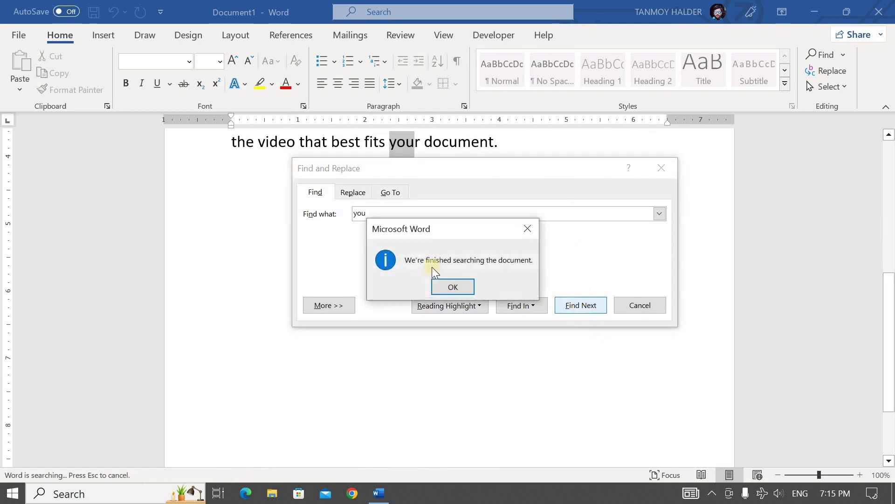
Dismiss the finished message and highlight all 21 'you' matches in the Main Document
click(467, 287)
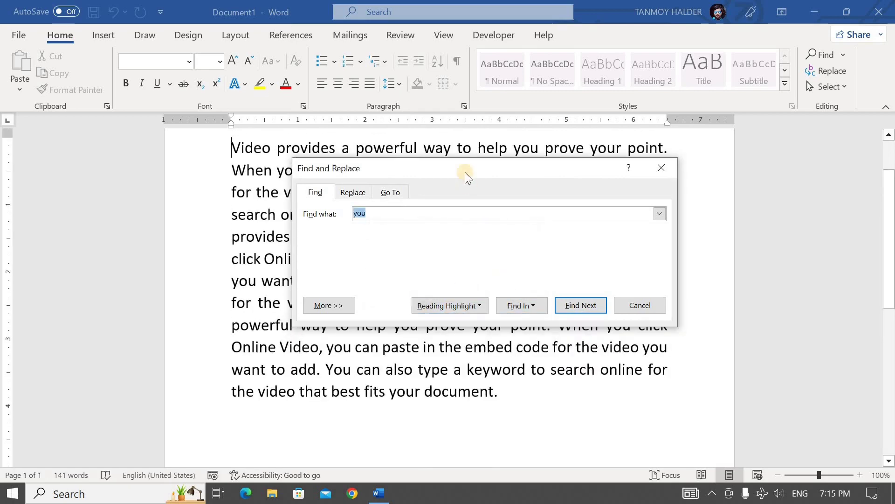
drag(466, 169, 453, 11)
scroll(428, 217, up, 2)
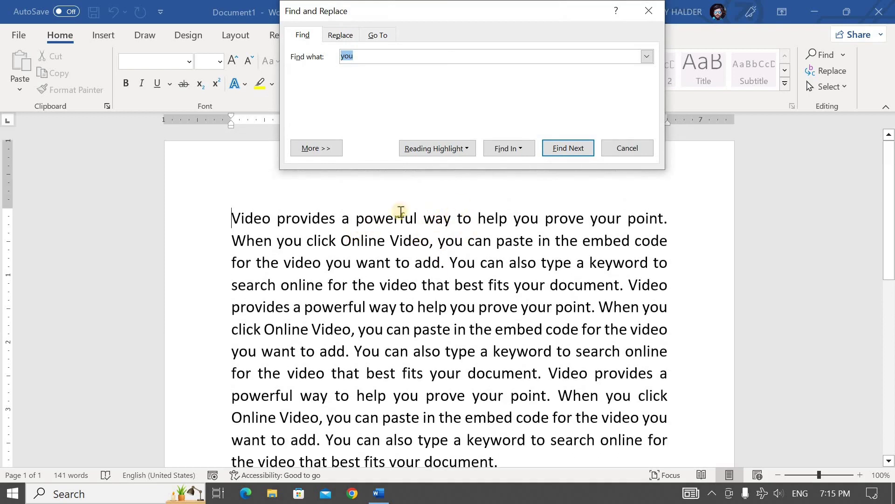
click(371, 57)
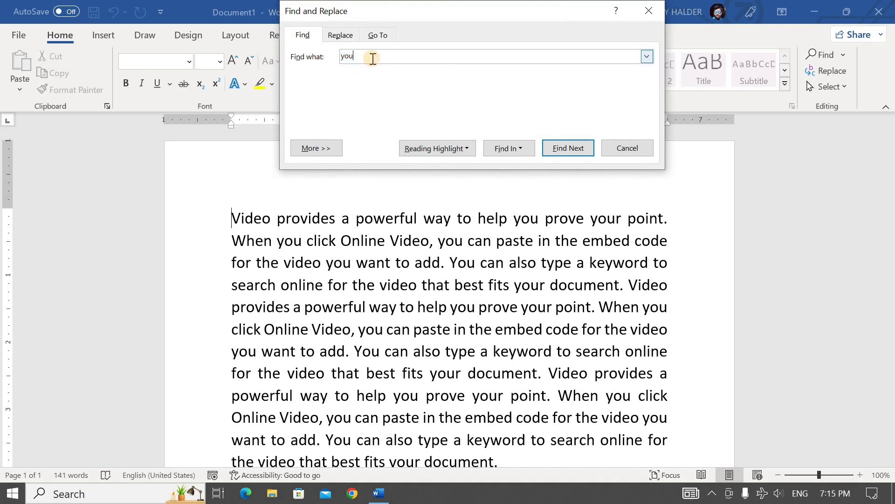
click(527, 154)
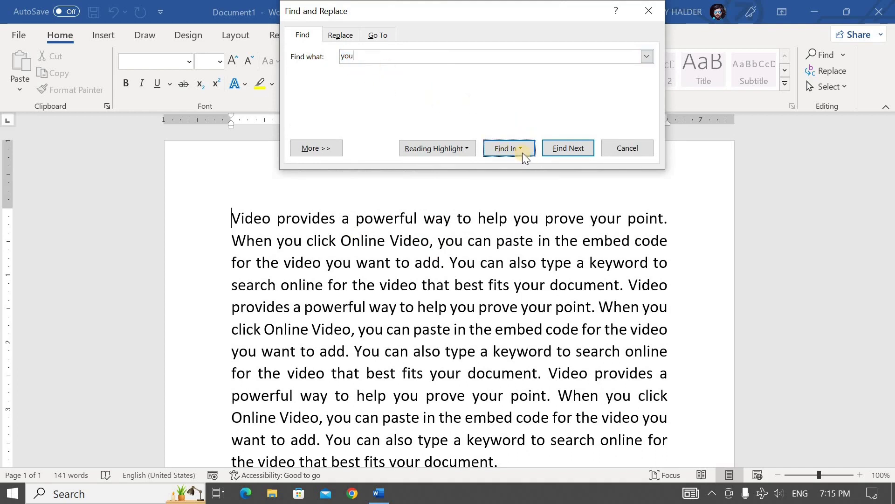
click(522, 153)
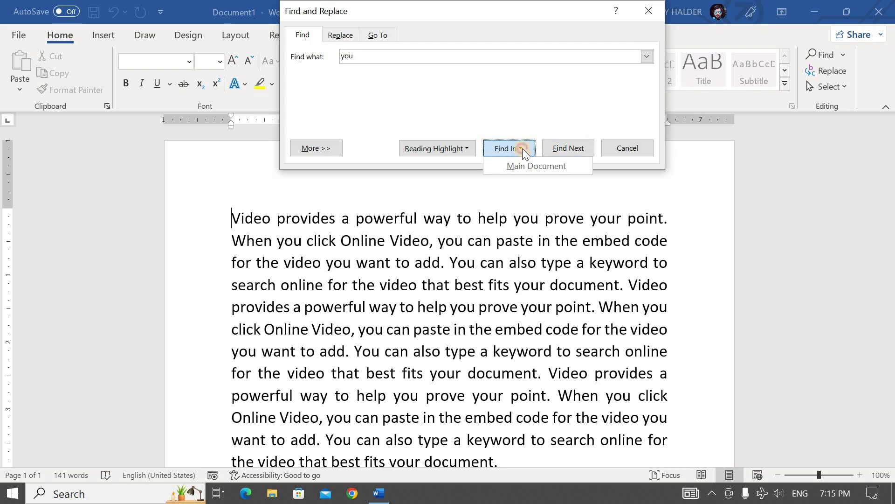
click(522, 149)
click(522, 149)
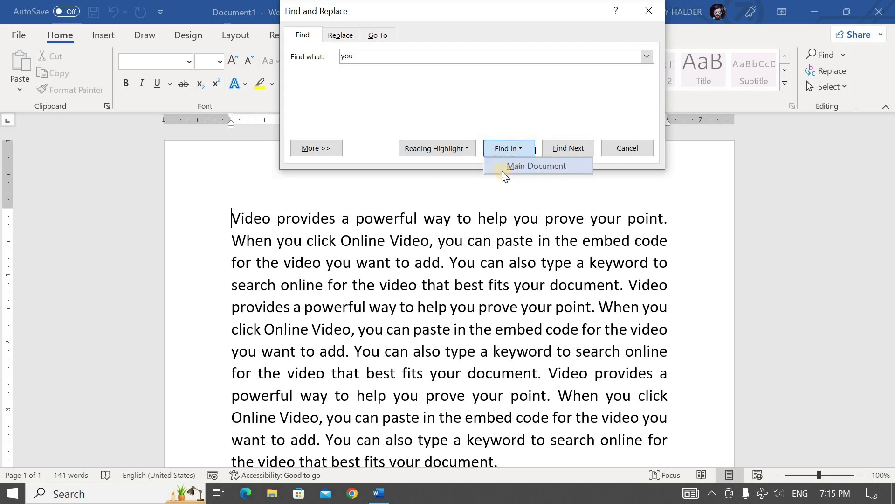
click(540, 166)
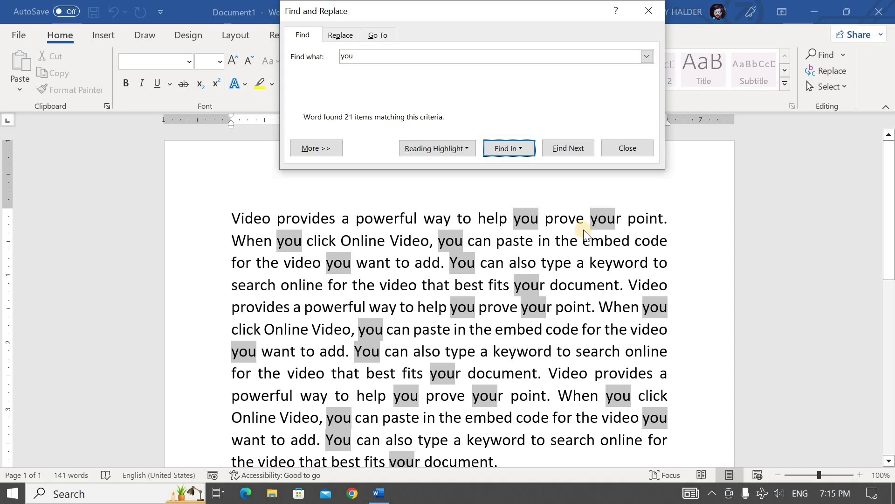
Erase the search term, close Find and Replace, and clear the highlighting
click(369, 54)
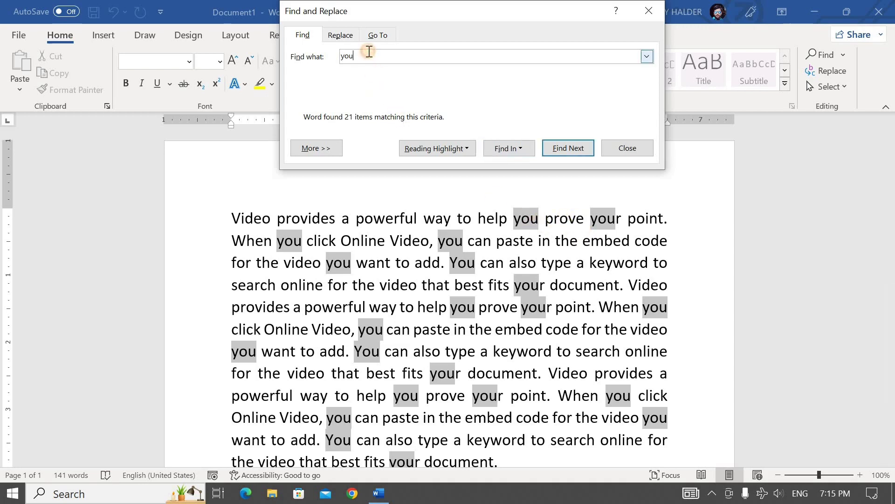
key(BackSpace)
key(BackSpace)
key(BackSpace)
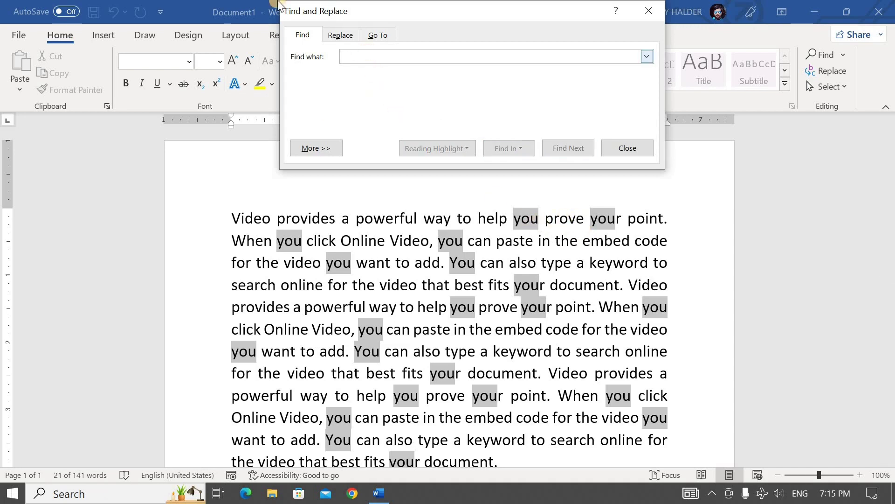
click(631, 147)
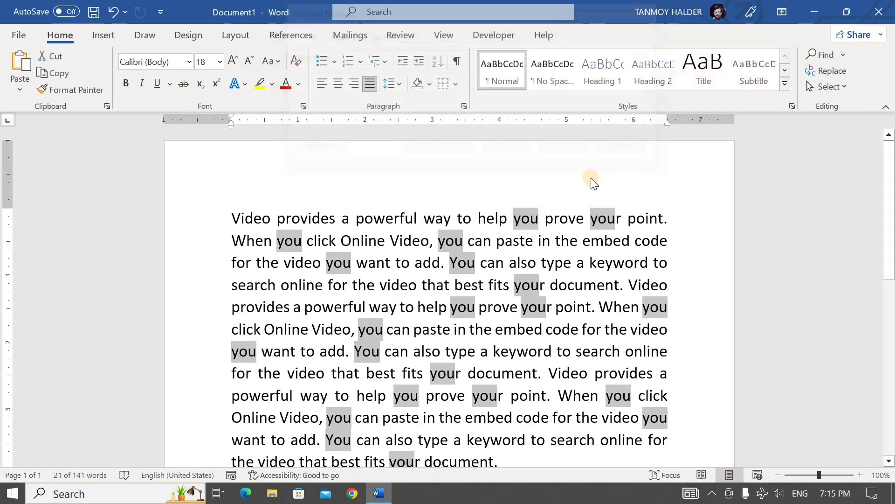
click(238, 223)
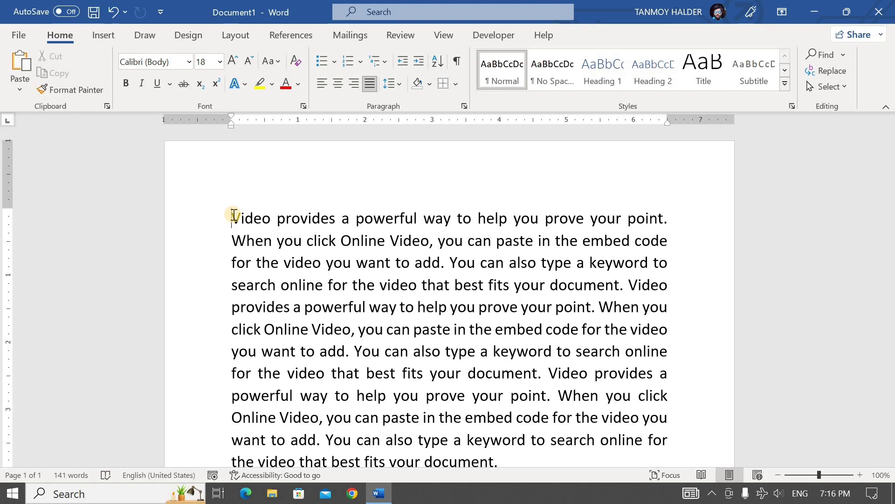
click(272, 218)
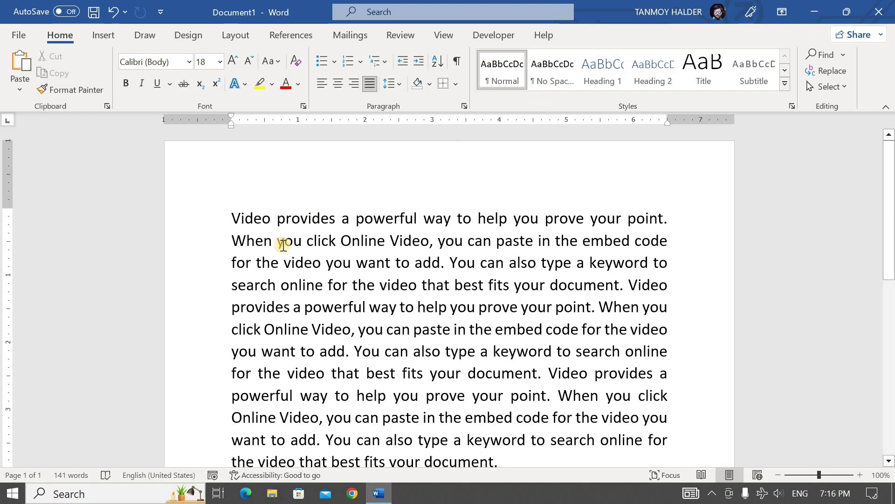
key(BackSpace)
key(BackSpace)
key(BackSpace)
key(BackSpace)
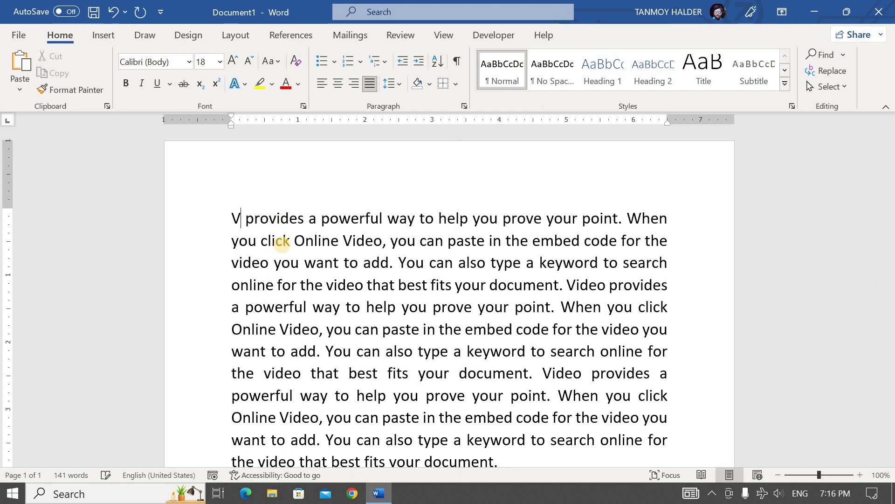
key(BackSpace)
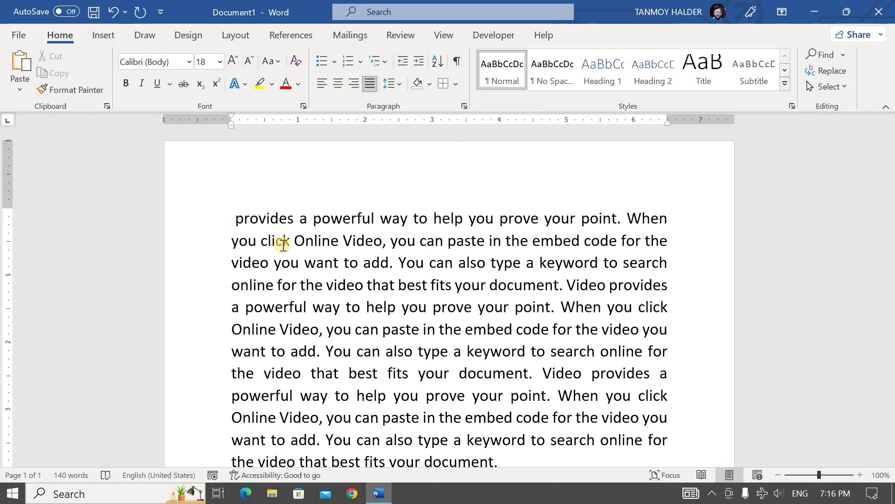
key(ctrl+z)
key(BackSpace)
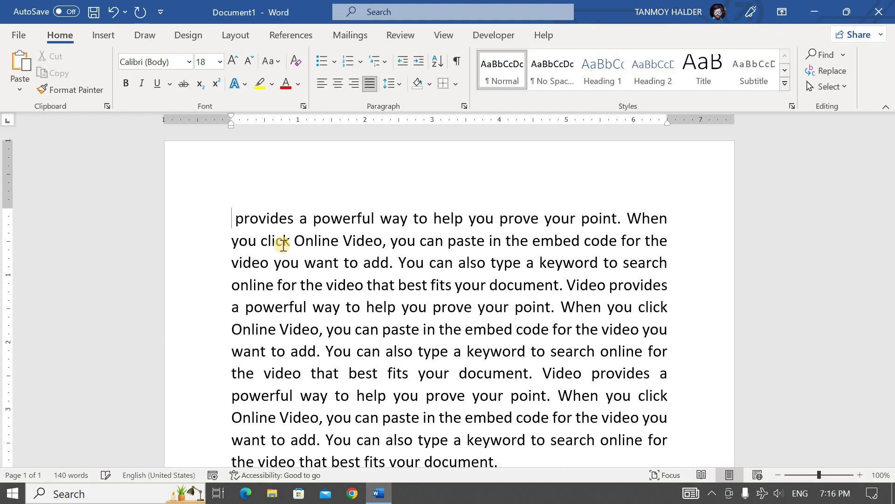
key(ctrl+z)
key(BackSpace)
click(112, 12)
text(V)
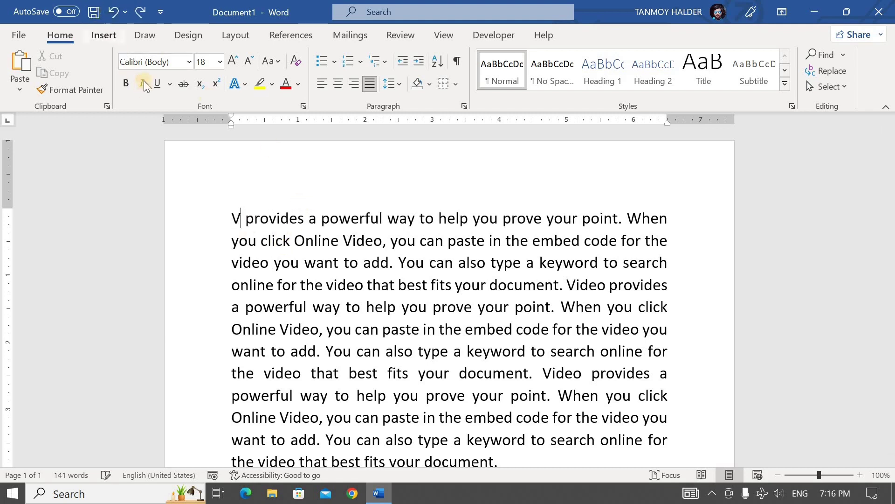
text(i)
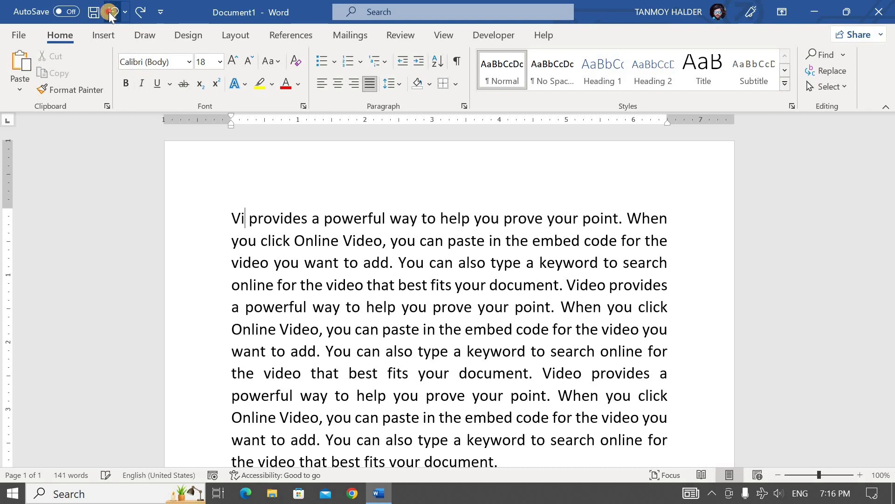
text(d)
click(112, 12)
click(112, 12)
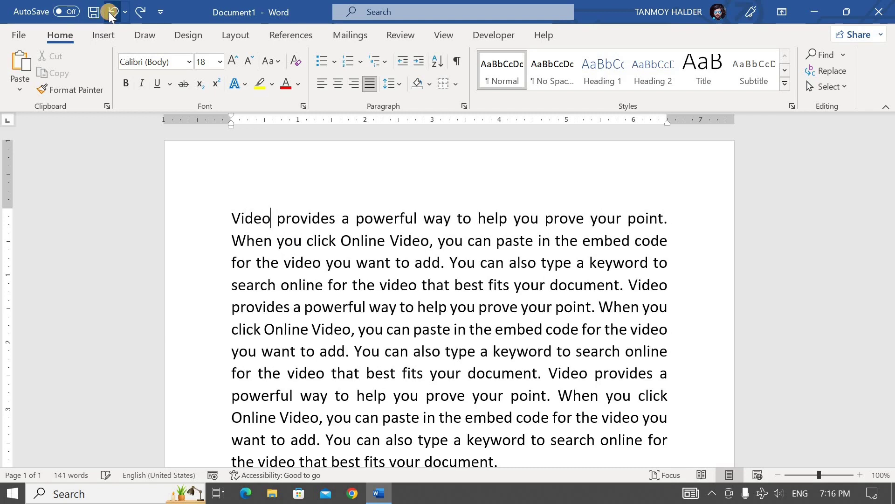
click(230, 218)
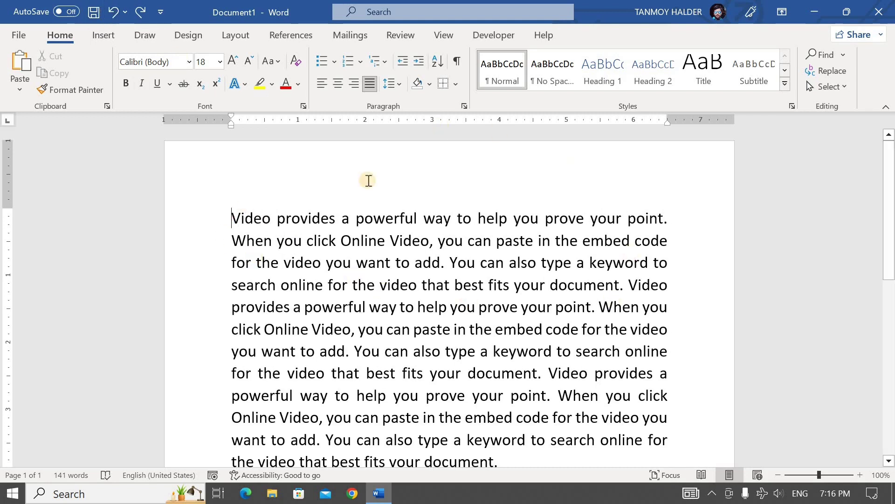
On the Replace tab, change Find what from 'you' to 'help' and empty Replace with
click(823, 72)
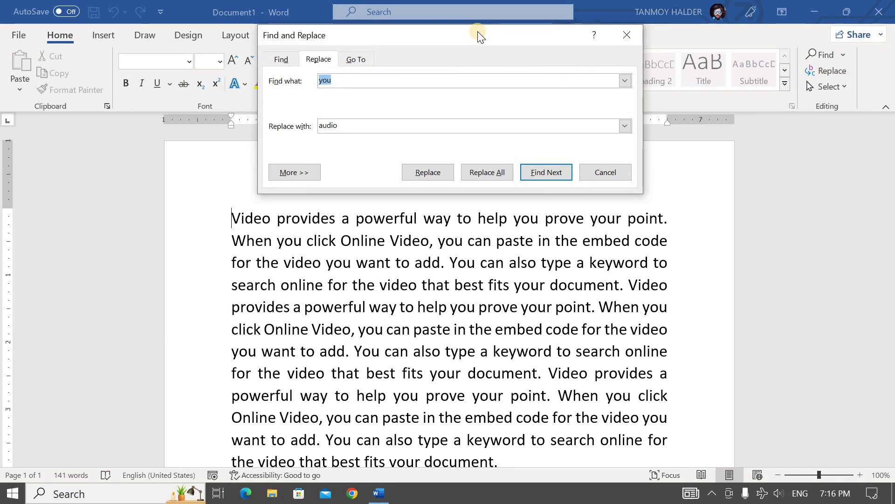
click(356, 84)
key(BackSpace)
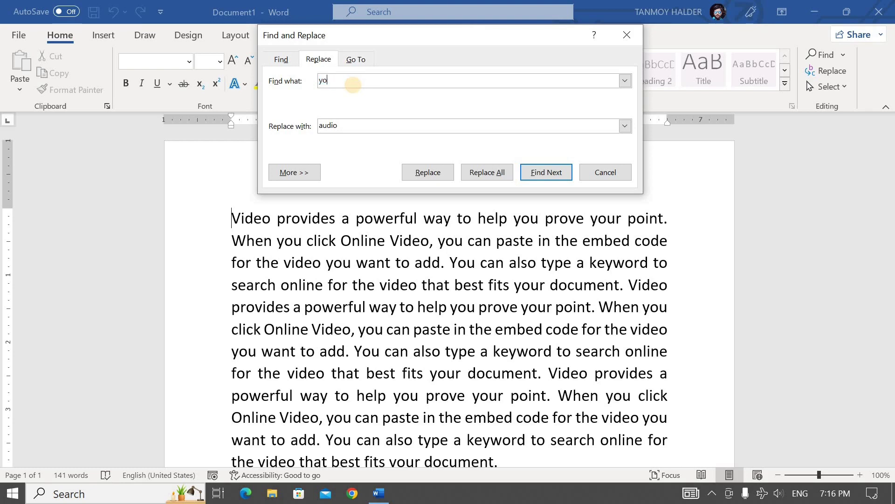
key(BackSpace)
key(BackSpace)
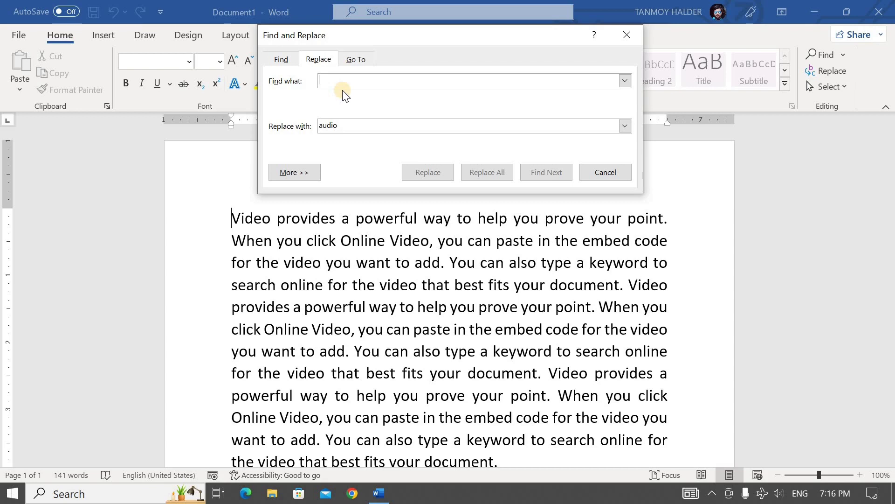
text(hel)
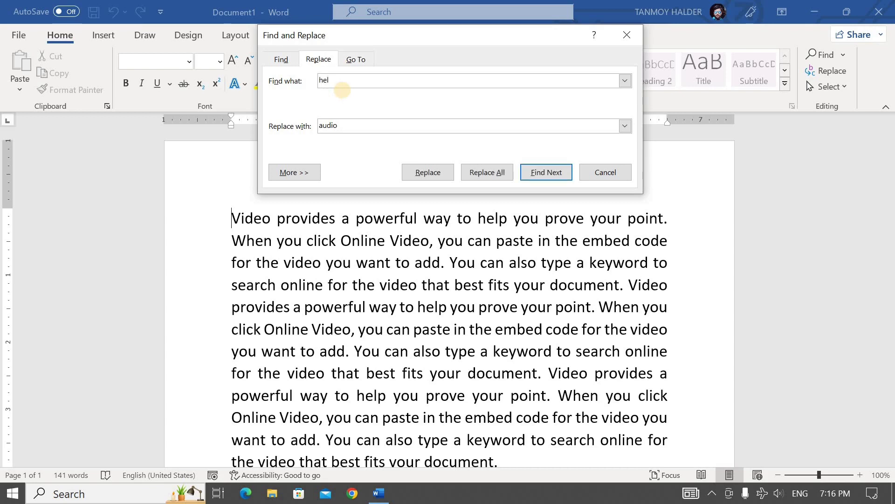
text(p)
click(350, 125)
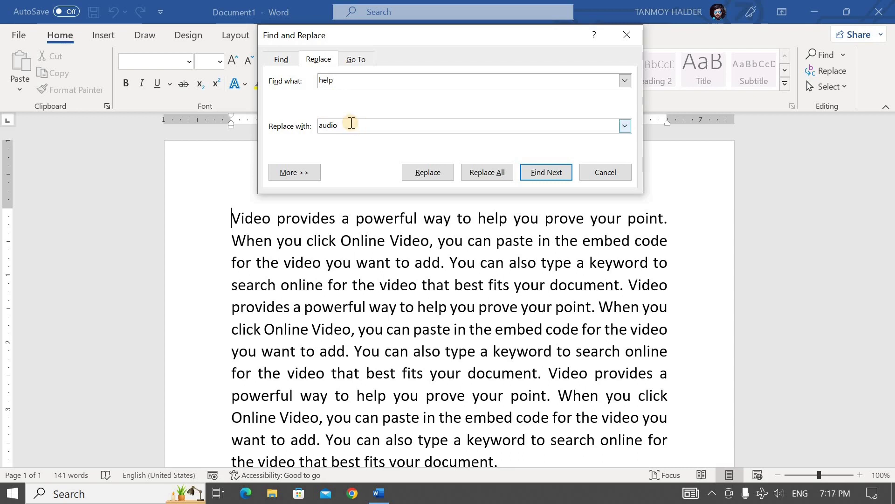
key(BackSpace)
key(BackSpace)
key(BackSpace)
key(BackSpace)
key(BackSpace)
Re-enter 'help' in Find what and type 'helpme' in Replace with
click(233, 220)
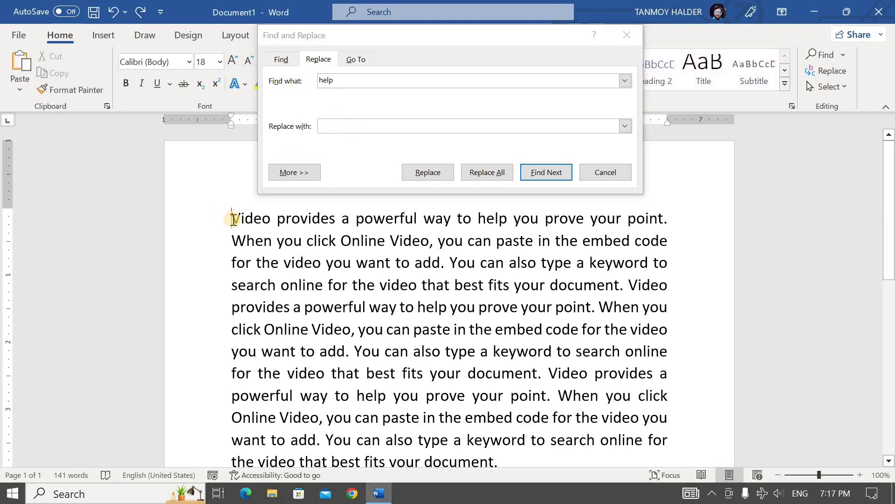
click(231, 220)
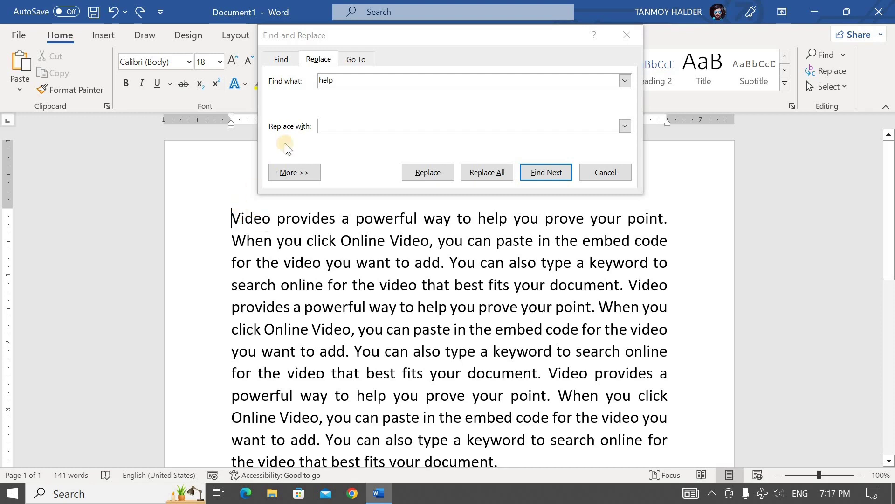
click(346, 82)
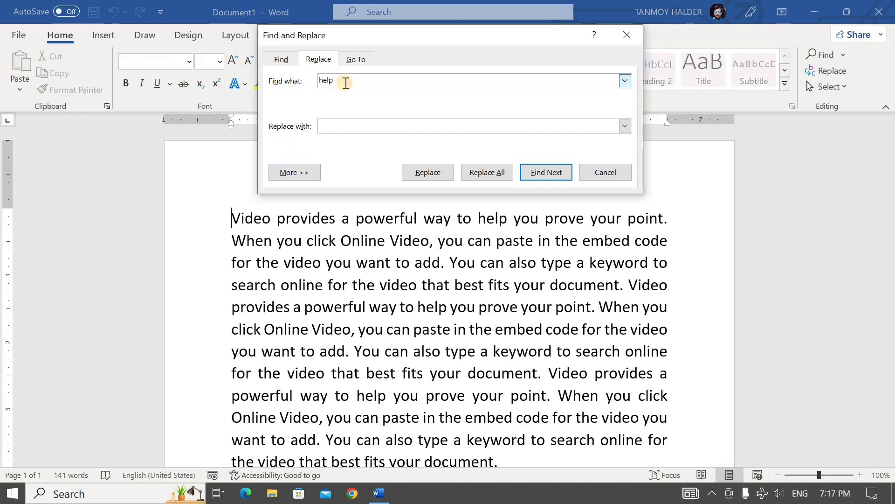
key(BackSpace)
key(BackSpace)
key(BackSpace)
key(BackSpace)
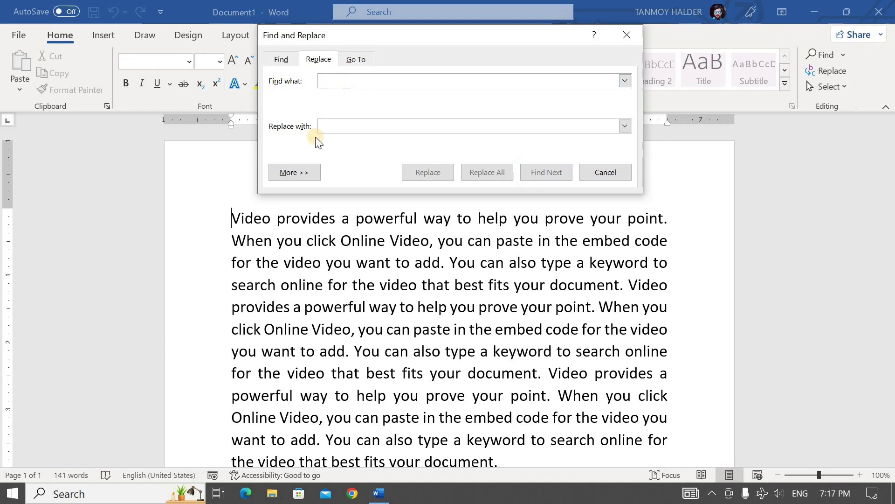
click(234, 217)
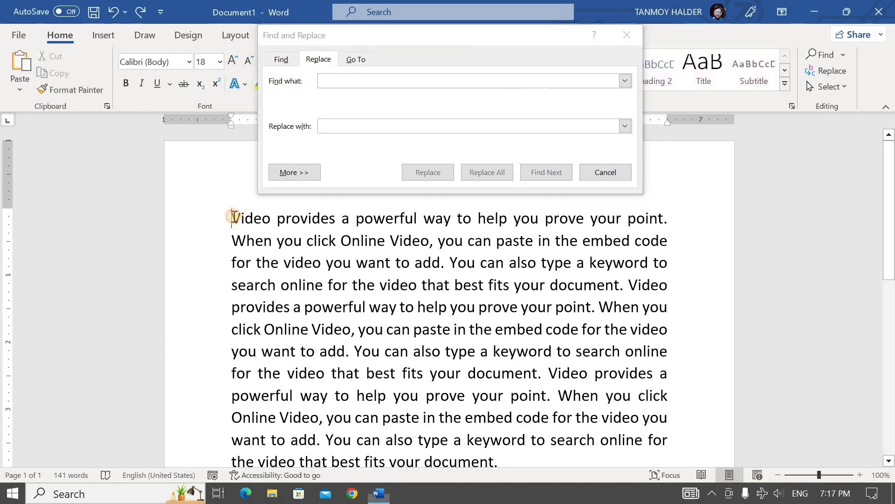
click(367, 77)
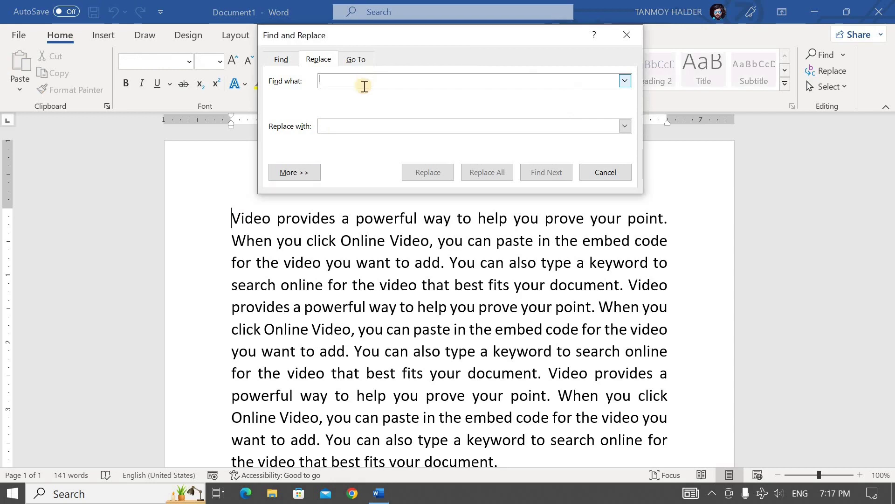
text(help)
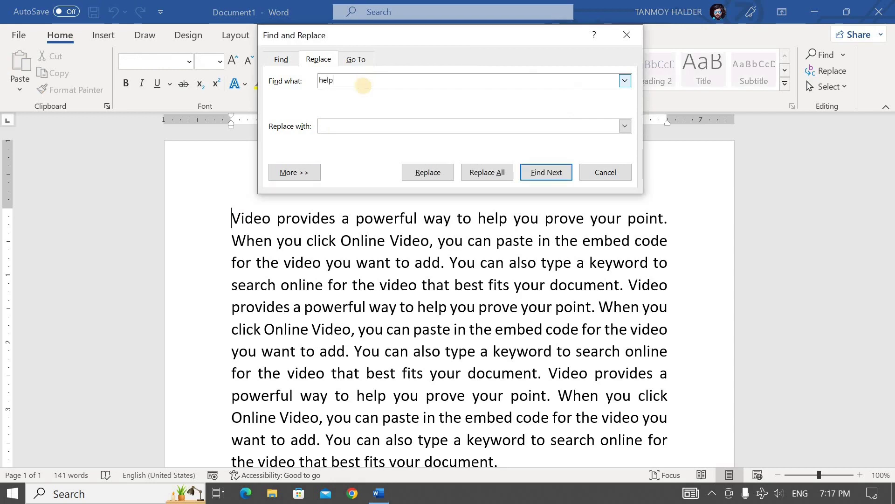
click(349, 125)
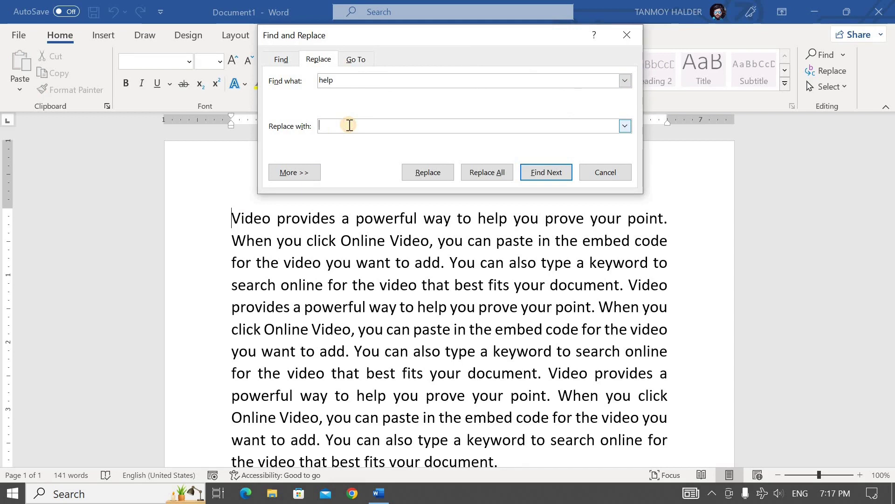
text(help)
text(me)
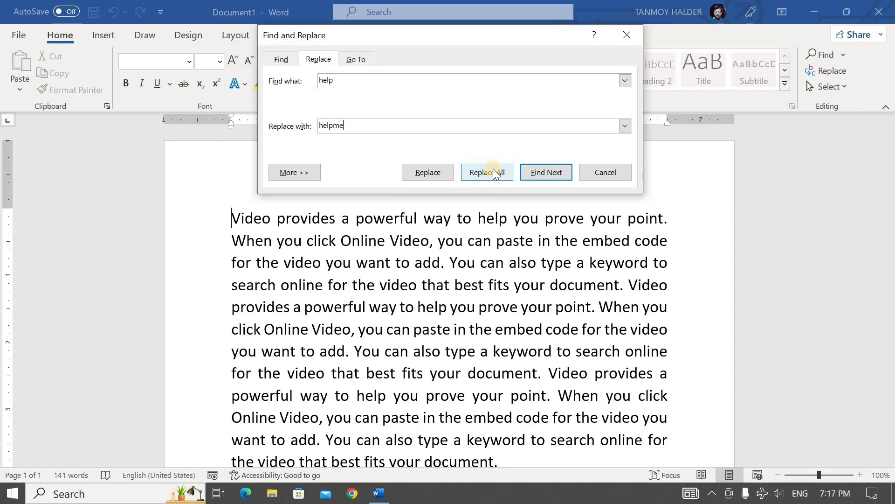
Replace all three 'help' occurrences with 'helpme' and dismiss the summary message
click(486, 168)
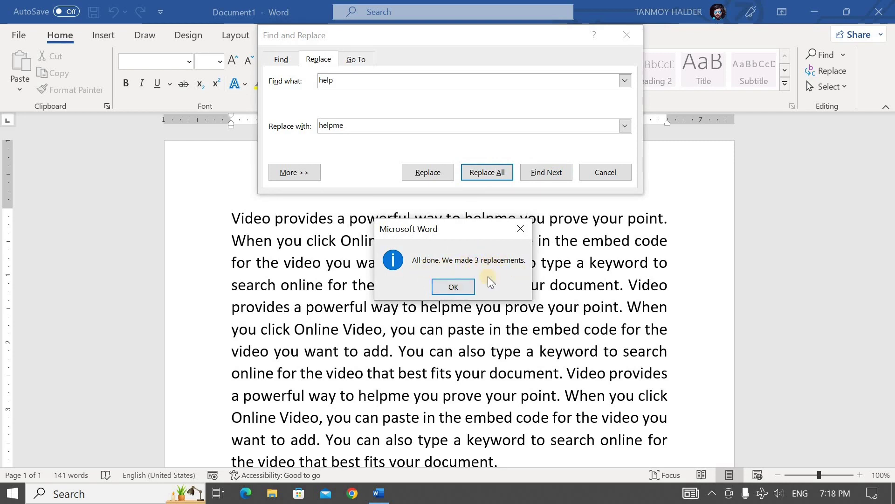
click(453, 283)
scroll(453, 270, down, 1)
scroll(452, 275, up, 1)
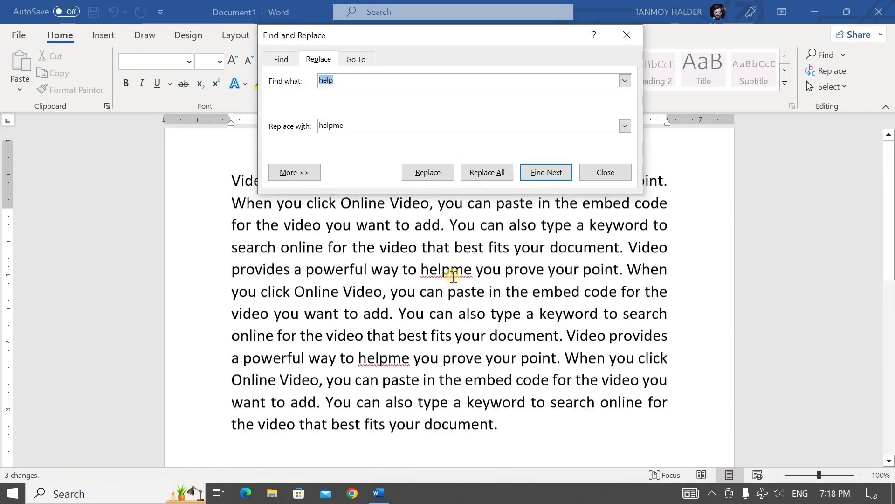
scroll(455, 261, up, 1)
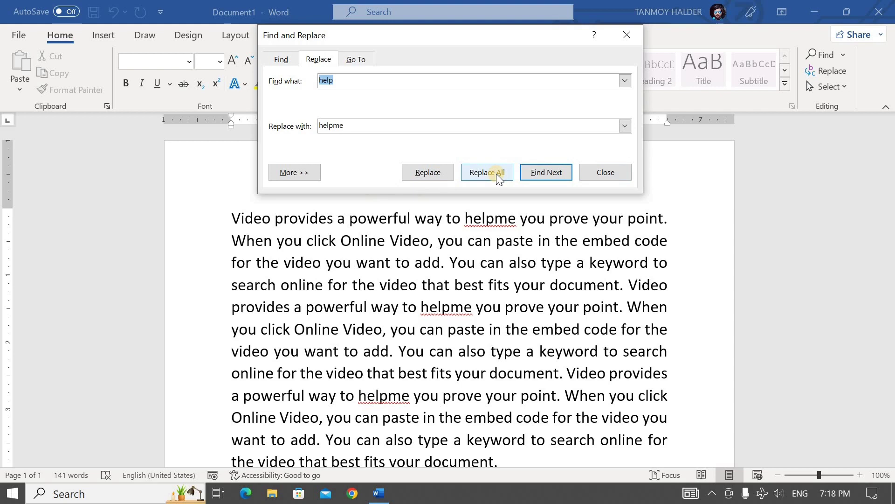
click(352, 126)
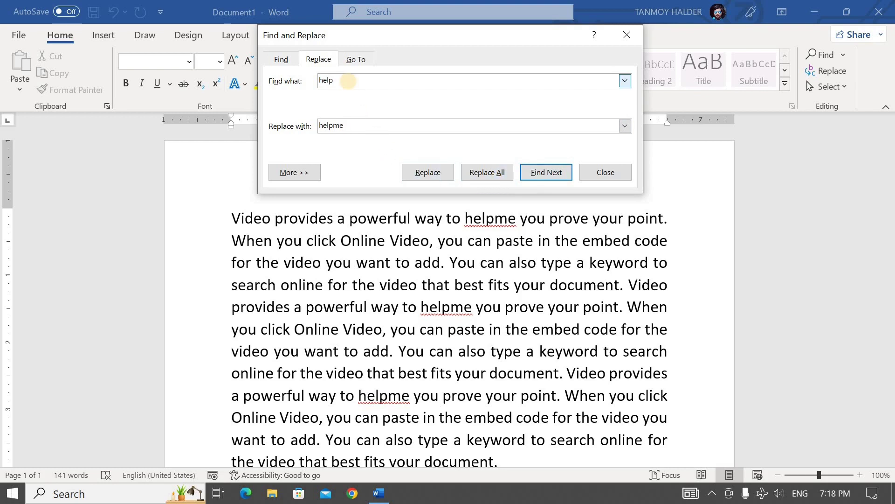
Clear both fields, then enter 'Video' in Find what and 'Audio' in Replace with
key(BackSpace)
key(BackSpace)
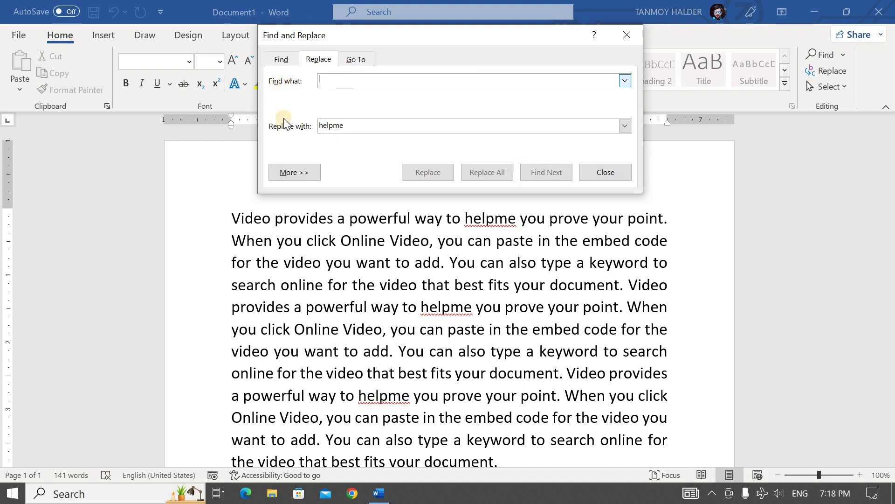
click(364, 129)
key(BackSpace)
key(BackSpace)
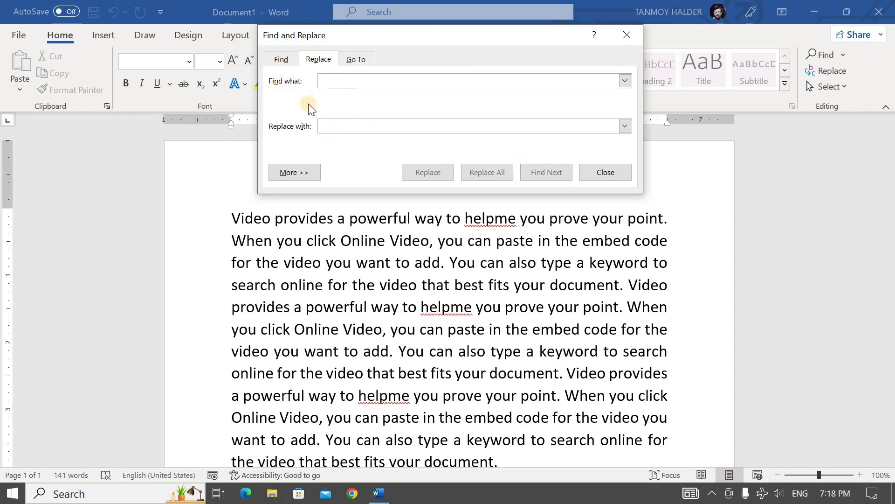
click(344, 84)
text(V)
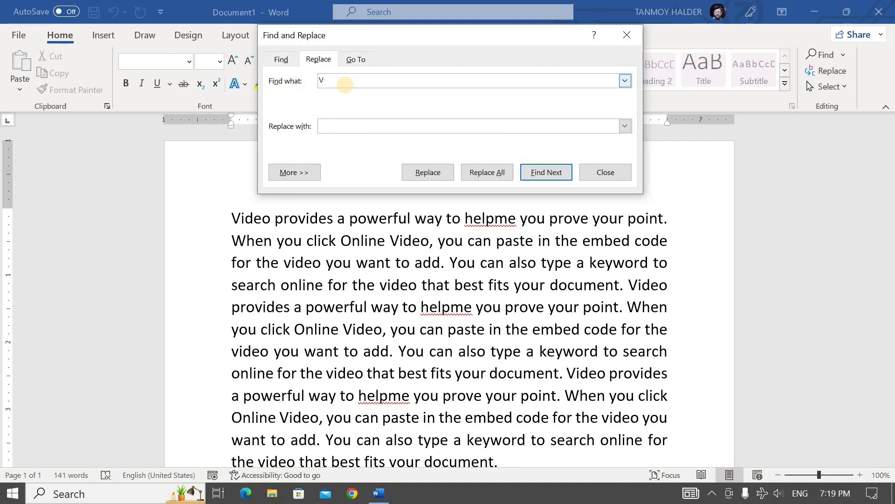
text(ideo)
click(343, 125)
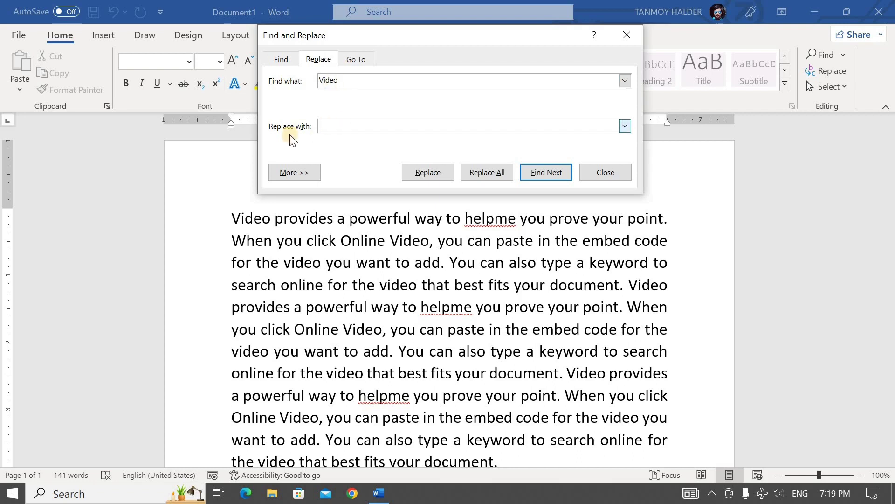
click(338, 128)
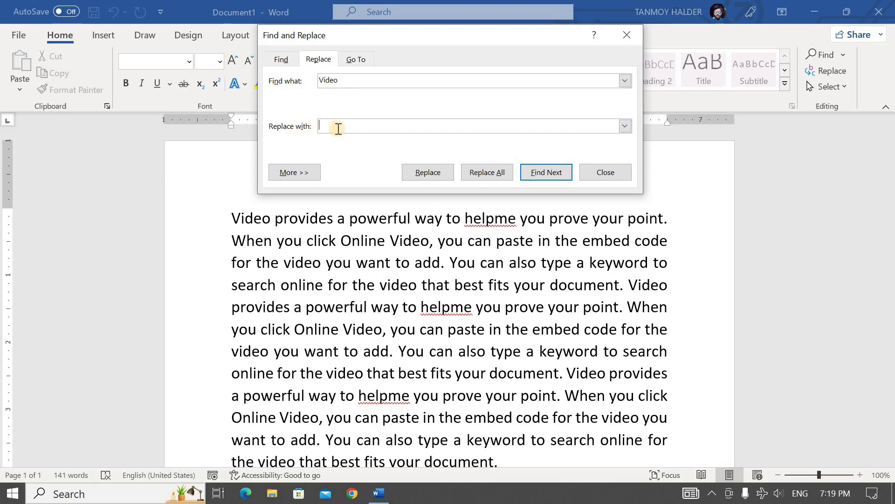
text(Audio)
Replace four chosen 'Video' matches with 'Audio', skipping the others, then close the dialog
click(549, 174)
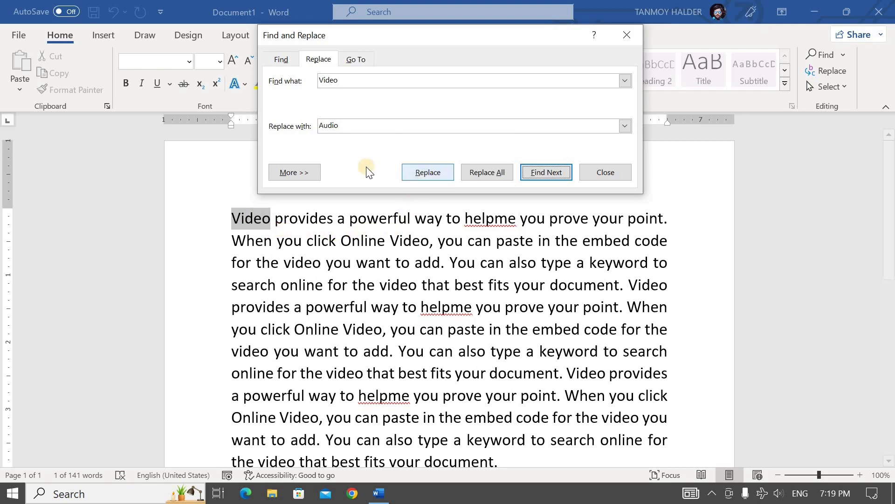
click(438, 178)
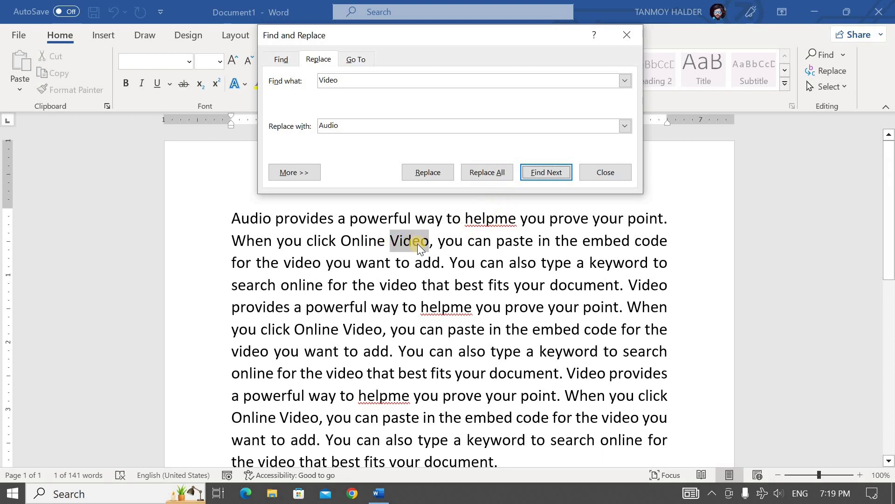
click(542, 170)
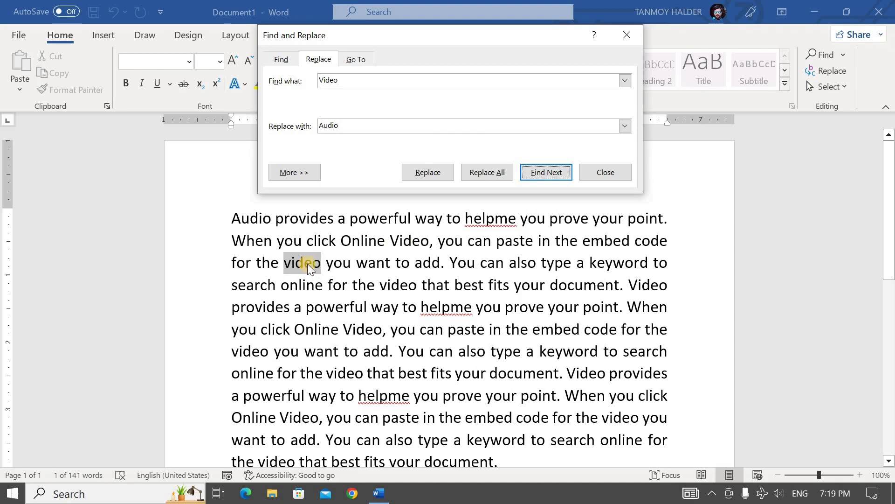
click(426, 172)
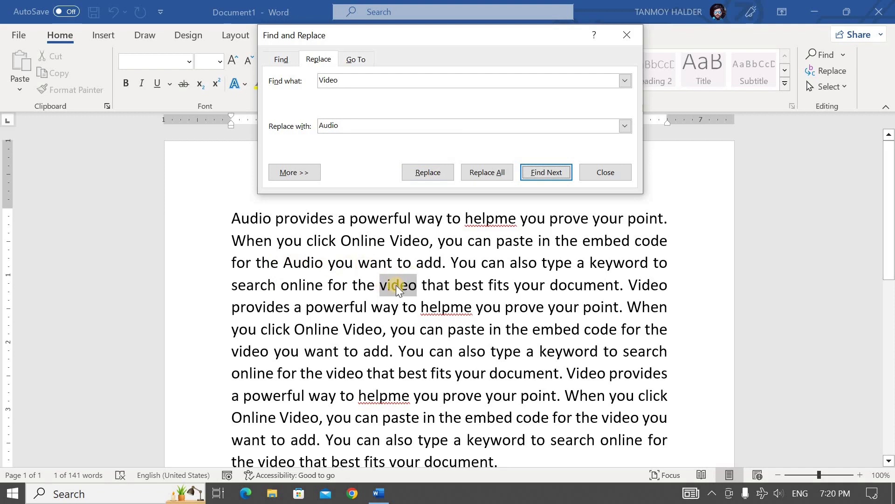
click(429, 179)
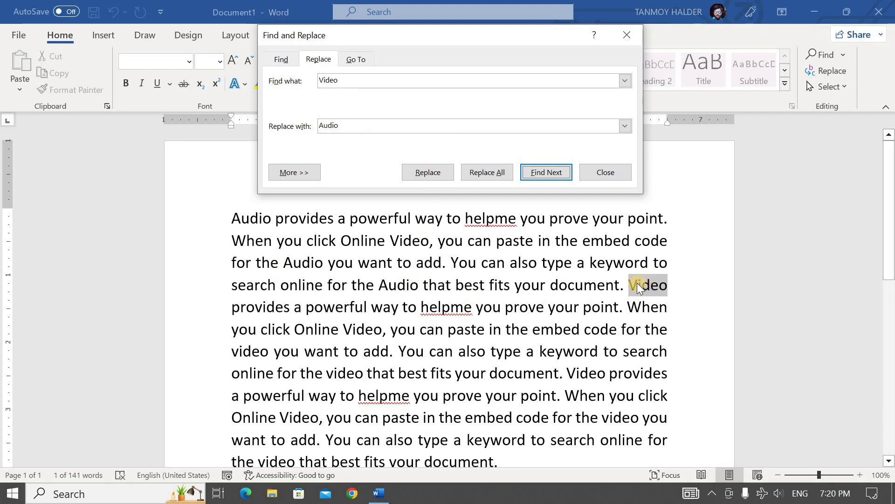
click(547, 173)
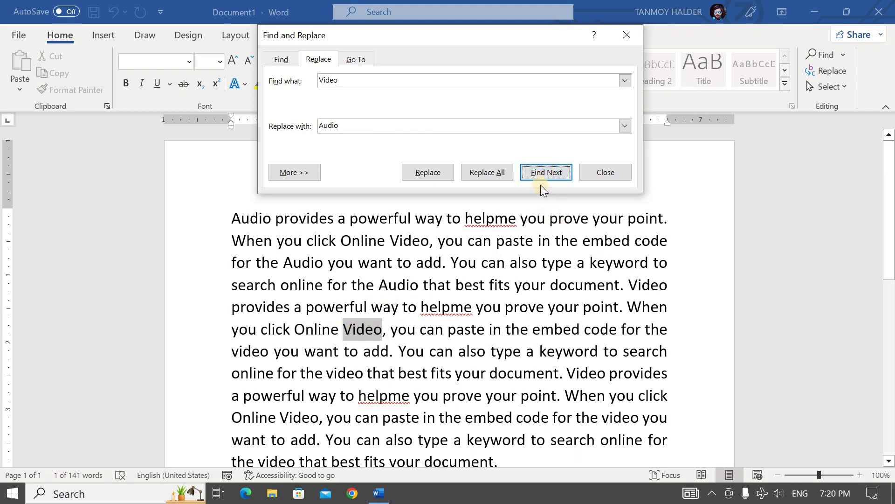
click(541, 175)
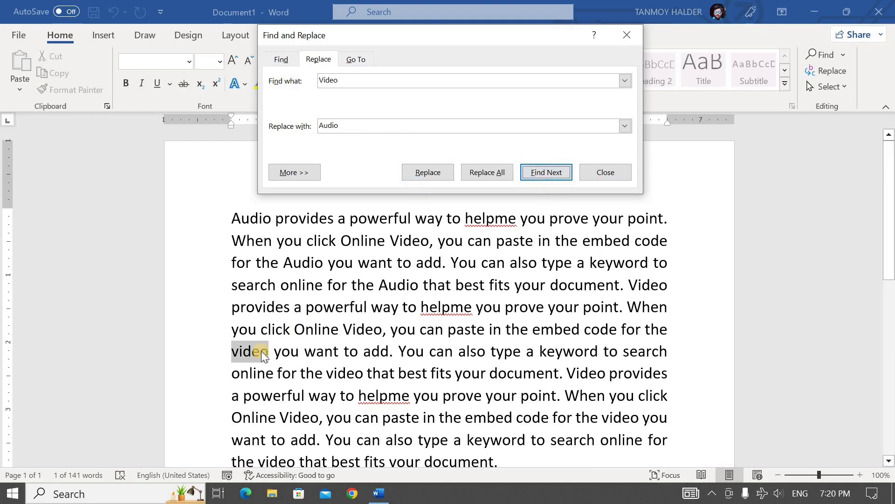
click(537, 174)
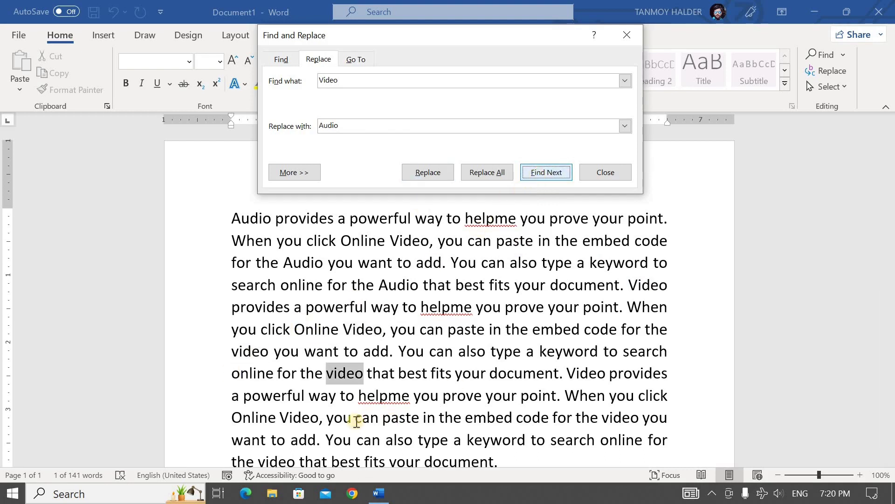
click(416, 176)
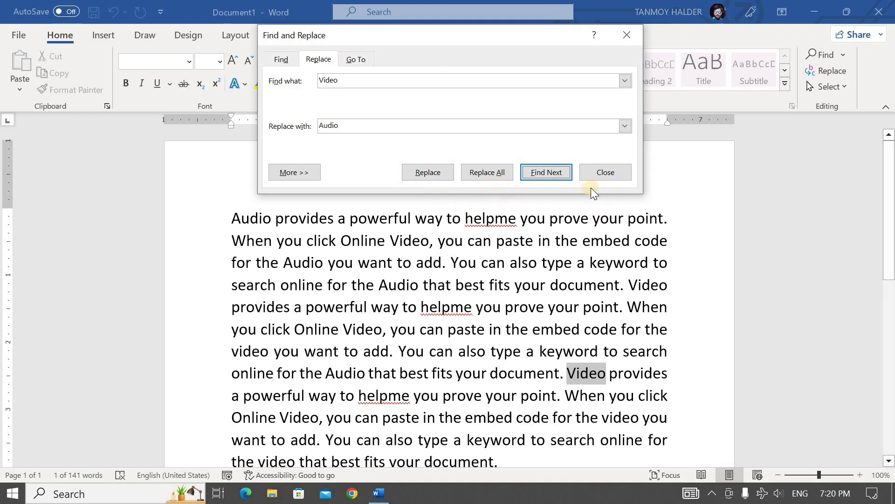
click(611, 172)
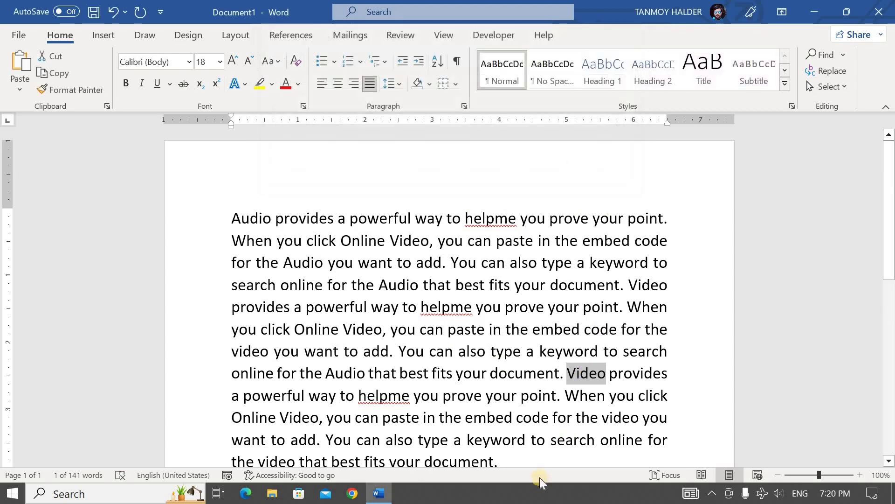
Select the paragraph and paste copies after the last sentence, growing the document to 987 words
click(522, 458)
scroll(522, 459, down, 1)
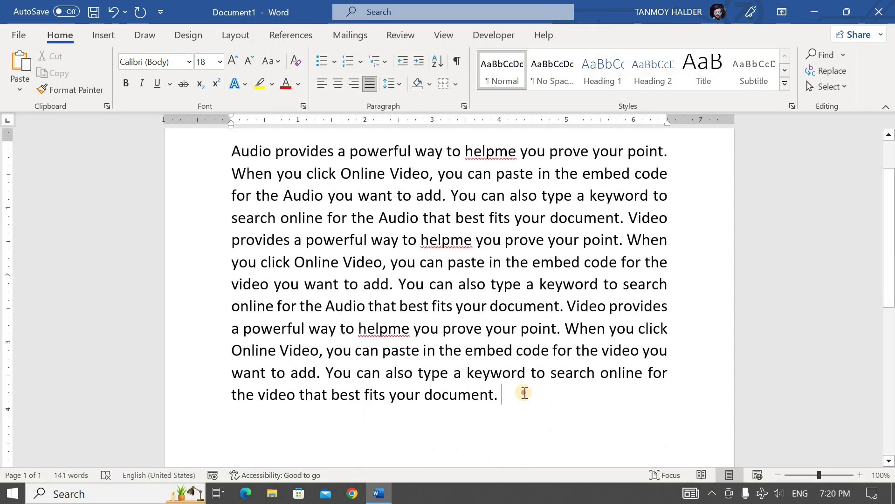
mouse_move(523, 393)
mouse_down()
mouse_move(148, 151)
mouse_move(139, 156)
mouse_up()
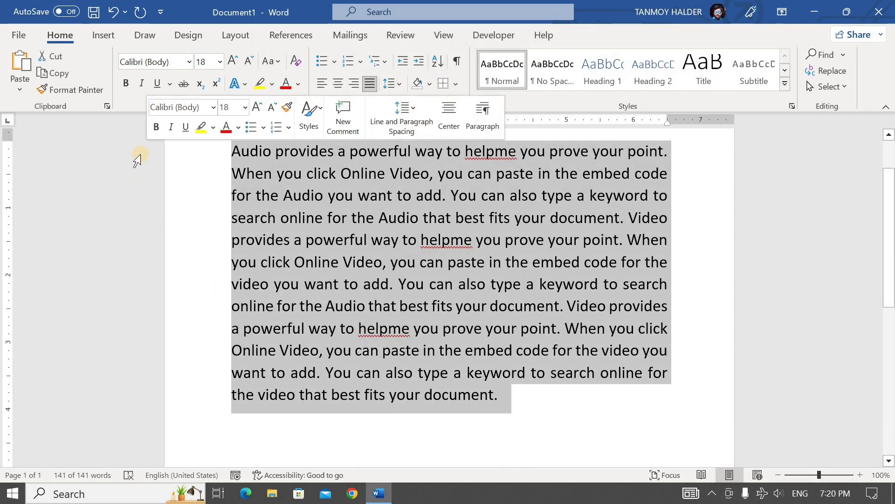
click(527, 393)
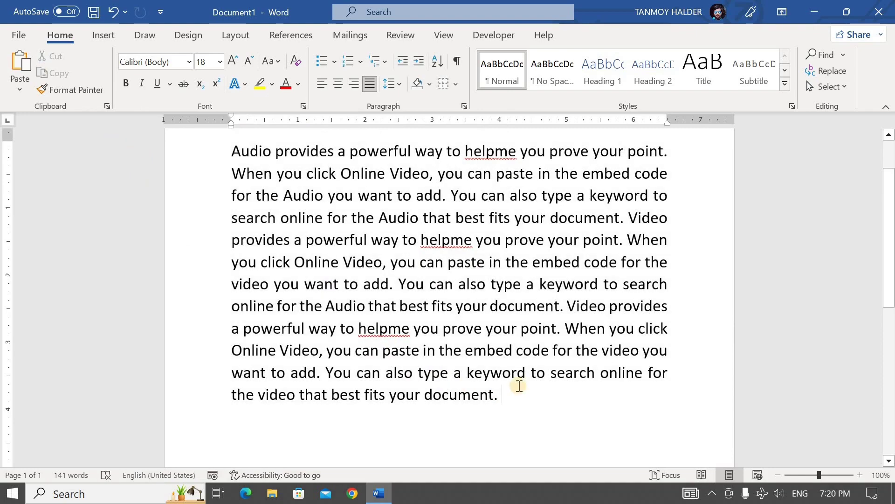
text(Audio provides a powerful way to helpme you prove your point. When you click Online Video, you can paste in the embed code for the Audio you want to add. You can also type a keyword to search online for the Audio that best fits your document. Video provides a powerful way to helpme you prove your point. When you click Online Video, you can paste in the embed code for the video you want to add. You can also type a keyword to search online for the Audio that best fits your document. Video provides a powerful way to helpme you prove your point. When you click Online Video, you can paste in the embed code for the video you want to add. You can also type a keyword to search online for the video that best fits your document.)
text(Audio provides a powerful way to helpme you prove your point. When you click Online Video, you can paste in the embed code for the Audio you want to add. You can also type a keyword to search online for the Audio that best fits your document. Video provides a powerful way to helpme you prove your point. When you click Online Video, you can paste in the embed code for the video you want to add. You can also type a keyword to search online for the Audio that best fits your document. Video provides a powerful way to helpme you prove your point. When you click Online Video, you can paste in the embed code for the video you want to add. You can also type a keyword to search online for the video that best fits your document.)
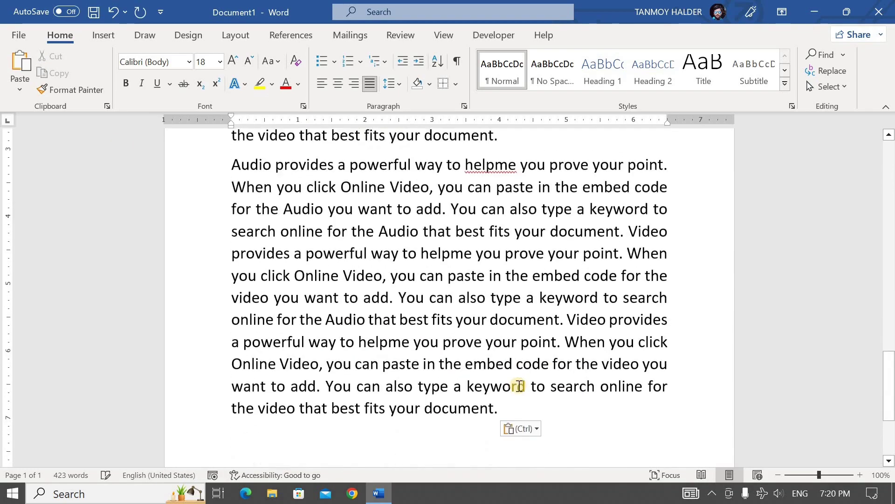
key(ctrl+v)
key(ctrl+v)
key(ctrl)
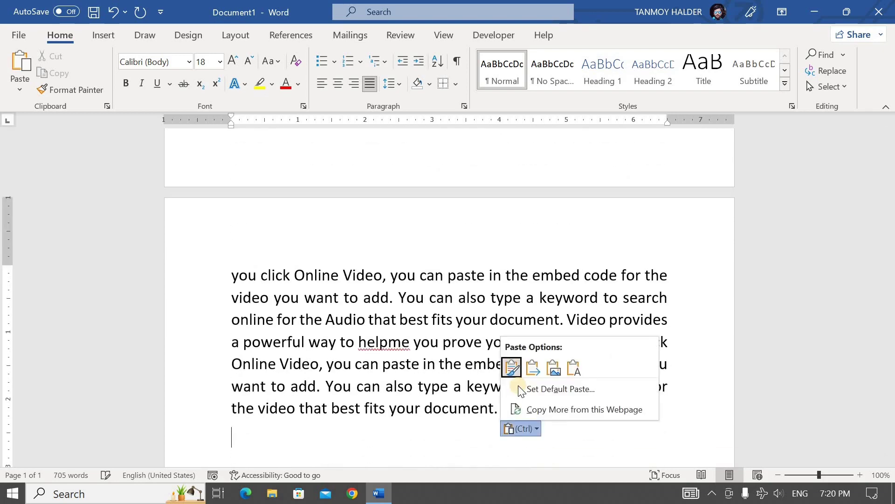
key(Escape)
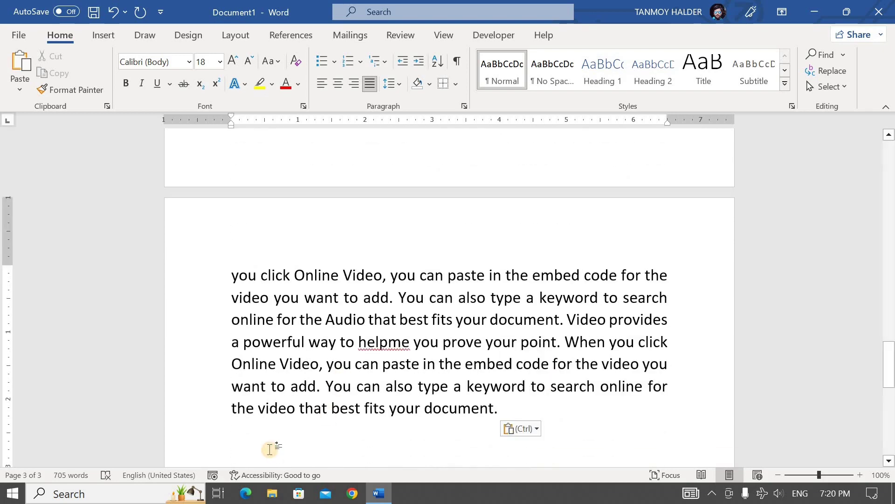
key(ctrl+v)
text(Audio provides a powerful way to helpme you prove your point. When you click Online Video, you can paste in the embed code for the Audio you want to add. You can also type a keyword to search online for the Audio that best fits your document. Video provides a powerful way to helpme you prove your point. When you click Online Video, you can paste in the embed code for the video you want to add. You can also type a keyword to search online for the Audio that best fits your document. Video provides a powerful way to helpme you prove your point. When you click Online Video, you can paste in the embed code for the video you want to add. You can also type a keyword to search online for the video that best fits your document.)
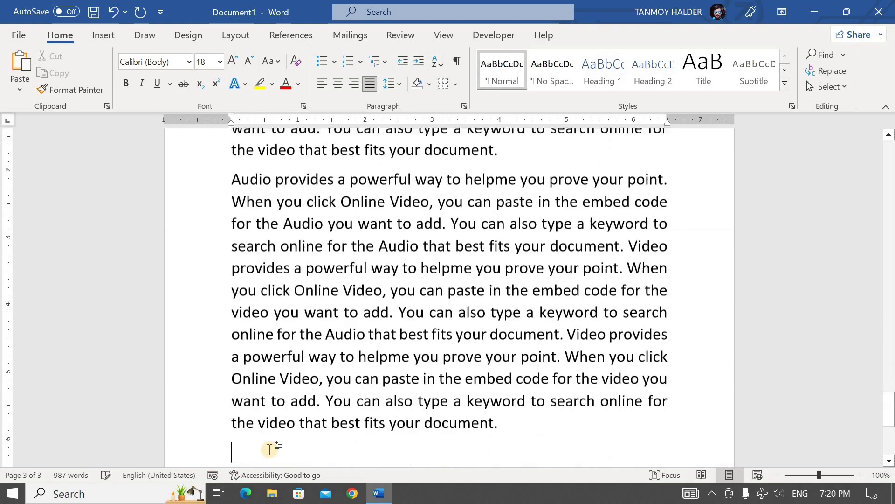
text(Audio provides a powerful way to helpme you prove your point. When you click Online Video, you can paste in the embed code for the Audio you want to add. You can also type a keyword to search online for the Audio that best fits your document. Video provides a powerful way to helpme you prove your point. When you click Online Video, you can paste in the embed code for the video you want to add. You can also type a keyword to search online for the Audio that best fits your document. Video provides a powerful way to helpme you prove your point. When you click Online Video, you can paste in the embed code for the video you want to add. You can also type a keyword to search online for the video that best fits your document.)
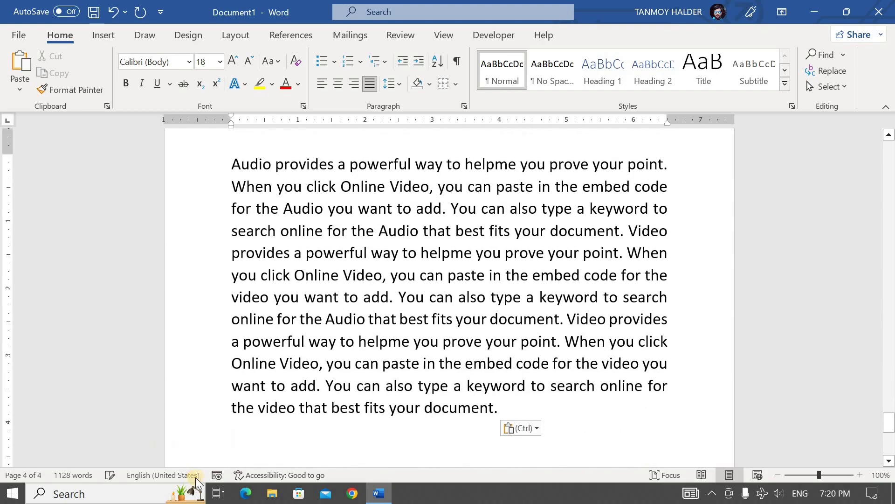
Paste more copies of the paragraph, growing the document to 7 pages and 1974 words
key(ctrl+v)
key(ctrl+v)
key(ctrl+v)
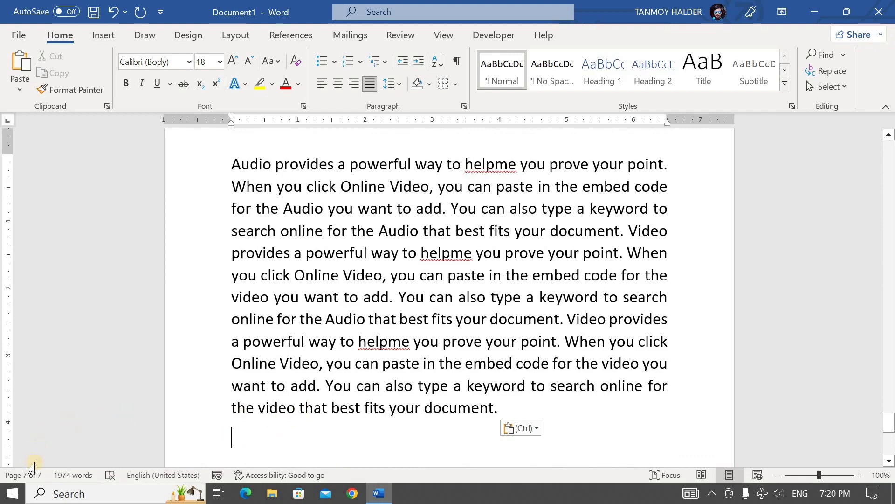
scroll(353, 382, up, 1)
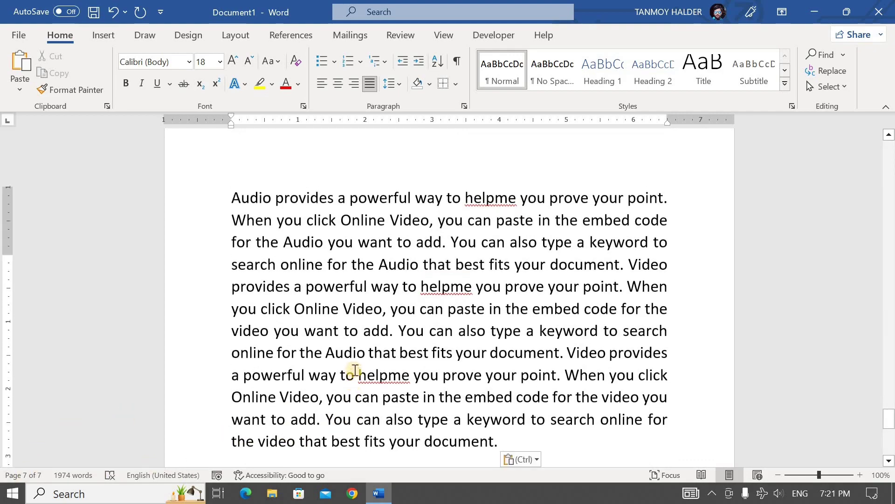
scroll(352, 369, up, 4)
scroll(494, 374, up, 3)
scroll(515, 379, up, 2)
scroll(515, 379, up, 2)
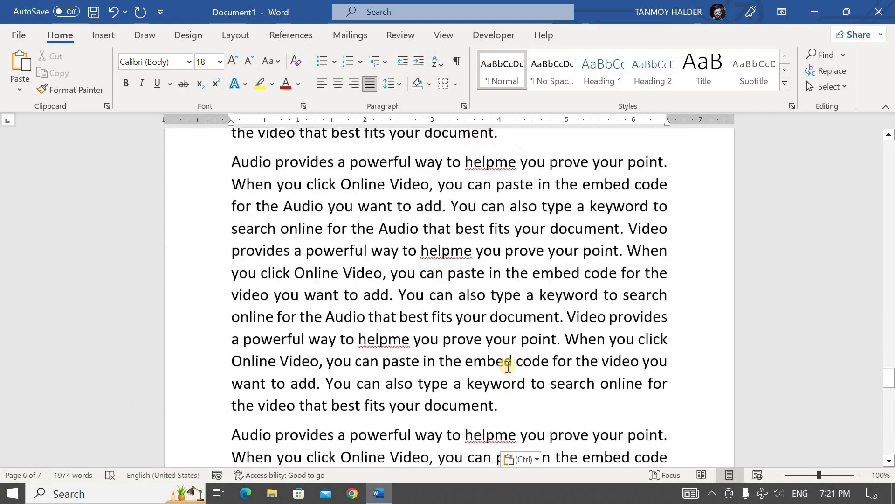
scroll(498, 312, up, 3)
scroll(500, 360, up, 3)
scroll(492, 352, up, 2)
scroll(492, 347, up, 2)
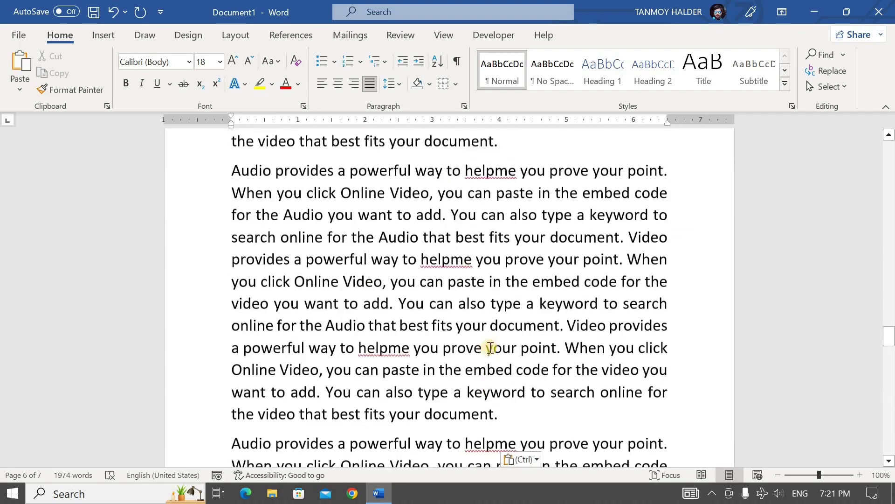
scroll(488, 345, up, 2)
scroll(482, 340, up, 2)
scroll(474, 334, up, 2)
scroll(476, 334, up, 2)
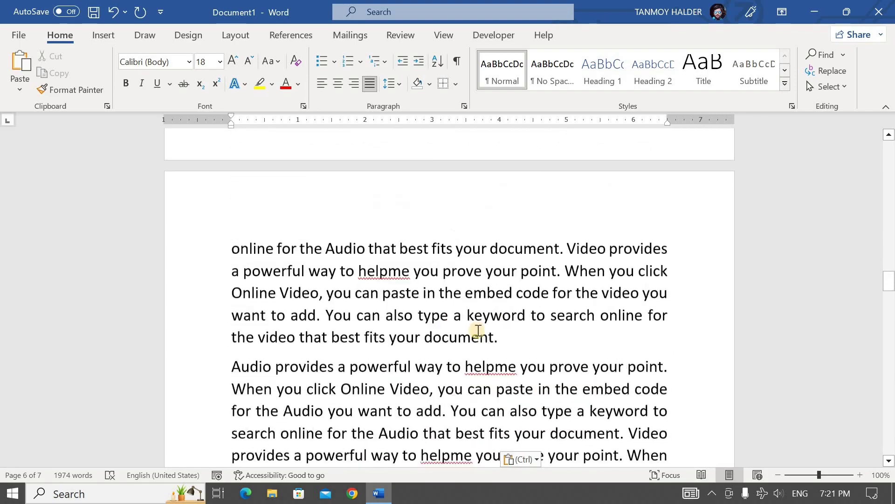
scroll(476, 331, up, 2)
scroll(478, 328, up, 2)
scroll(477, 326, up, 2)
scroll(477, 327, up, 2)
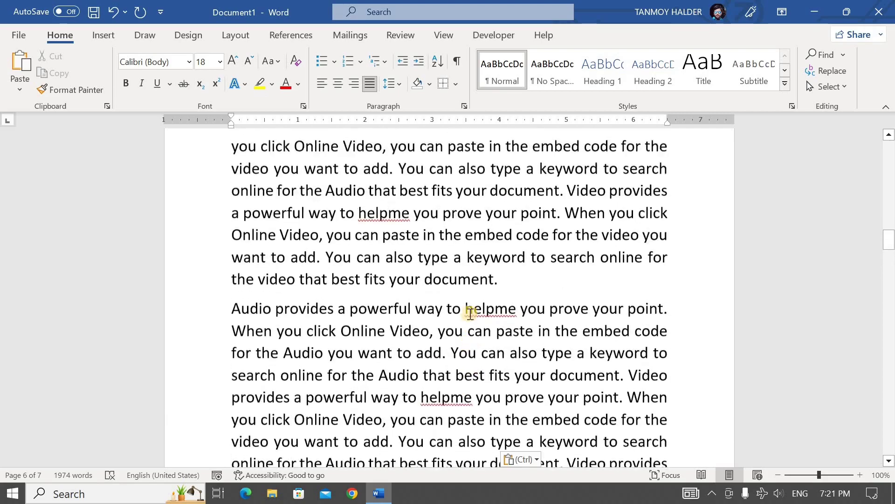
scroll(470, 310, up, 2)
scroll(466, 310, up, 2)
scroll(466, 310, up, 2)
scroll(467, 311, up, 2)
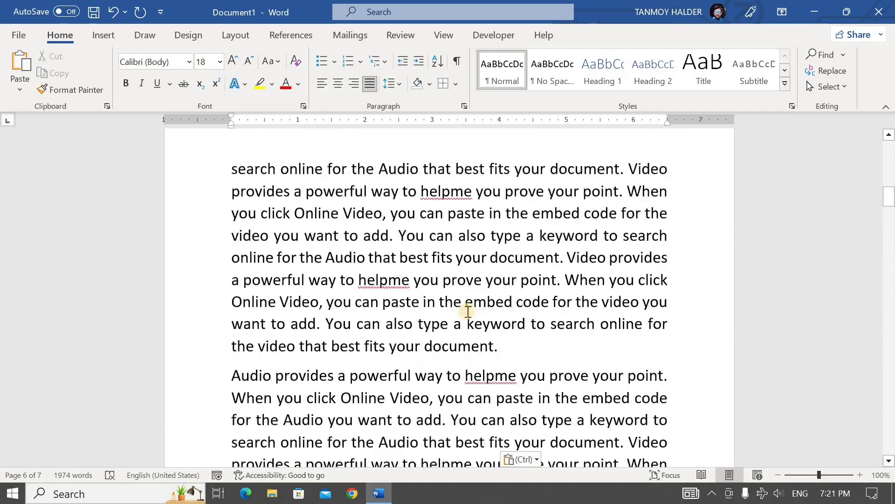
scroll(466, 310, up, 2)
scroll(466, 310, up, 2)
scroll(467, 311, up, 2)
scroll(466, 310, up, 2)
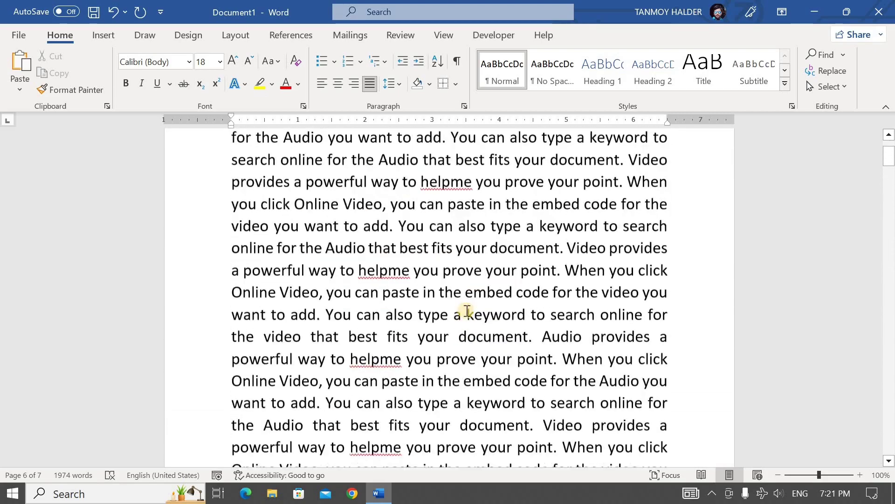
scroll(463, 309, up, 2)
Place the insertion point in the page 1 text, before 'helpme', then in the second line
click(441, 329)
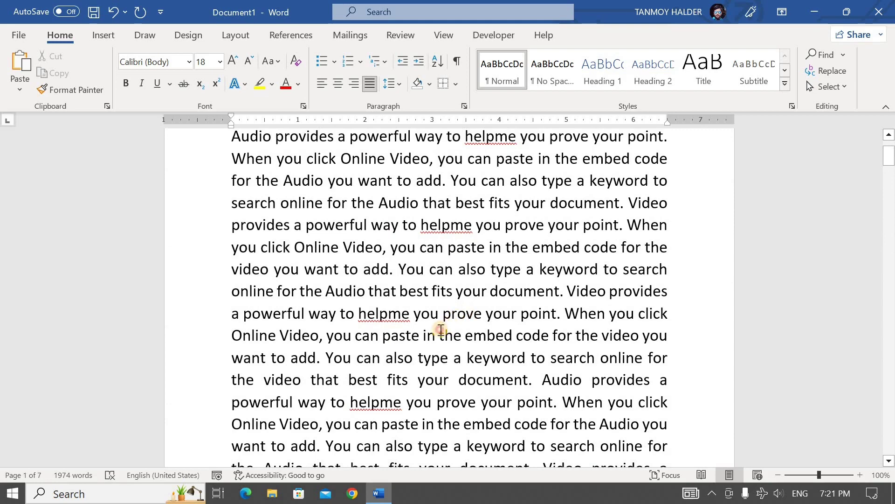
scroll(418, 290, up, 3)
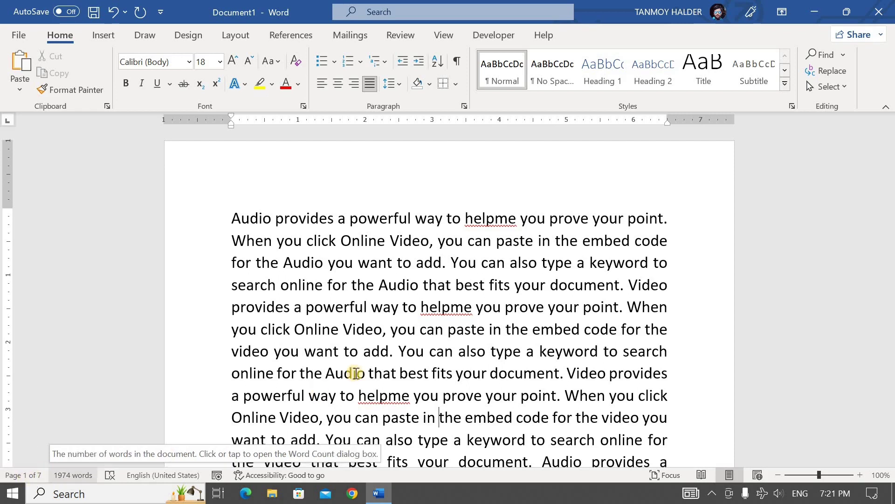
click(422, 308)
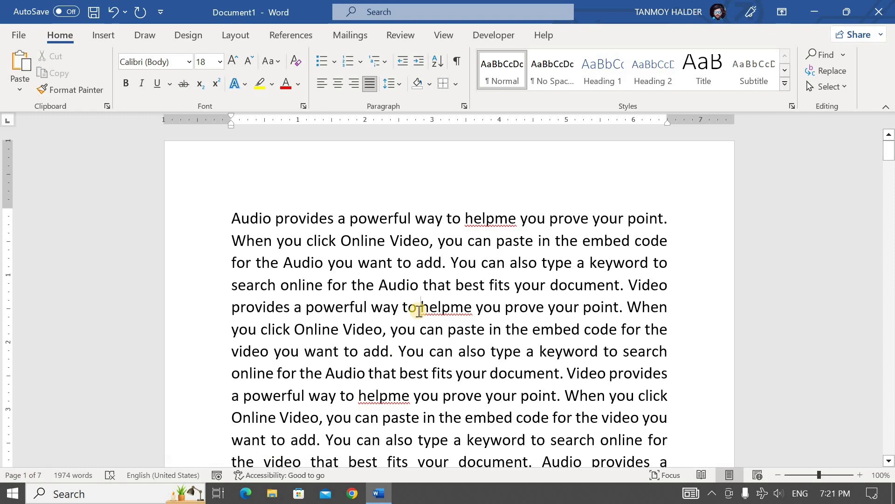
click(352, 241)
Use Go To with page number 6 to reach page 6 of 7, then close Find and Replace
click(846, 55)
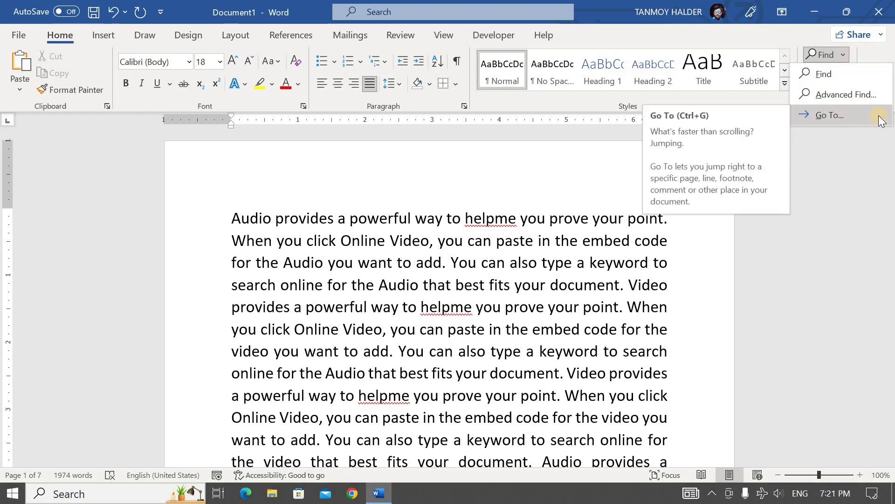
click(831, 114)
drag(454, 57, 454, 53)
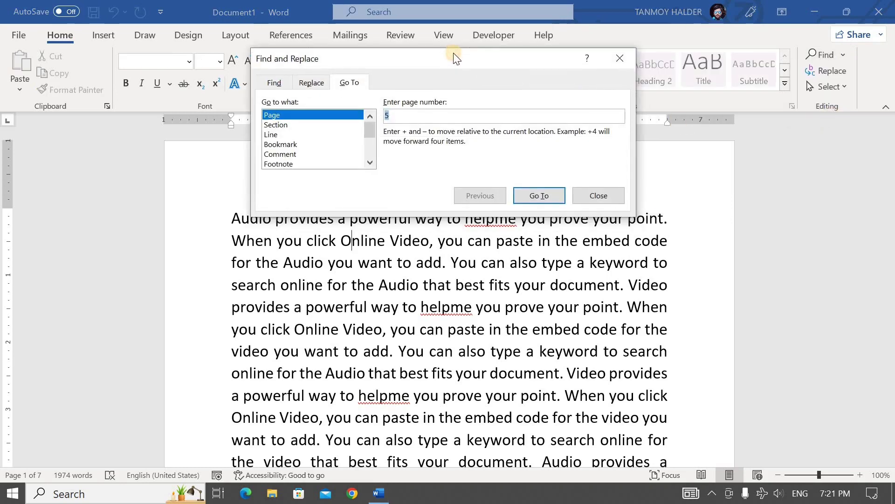
key(BackSpace)
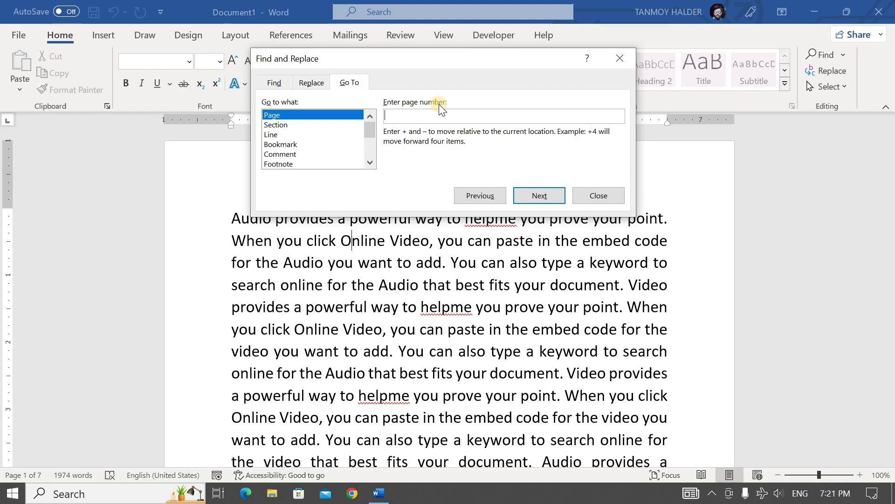
click(390, 118)
text(6)
click(539, 195)
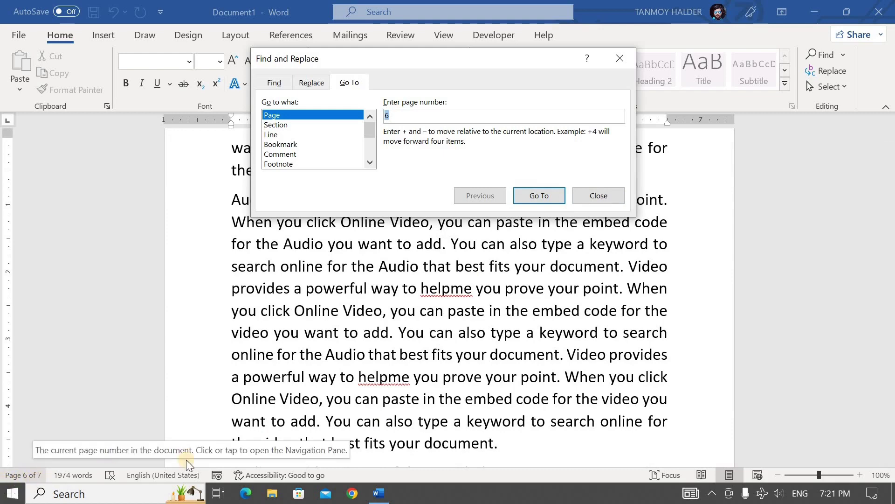
click(598, 196)
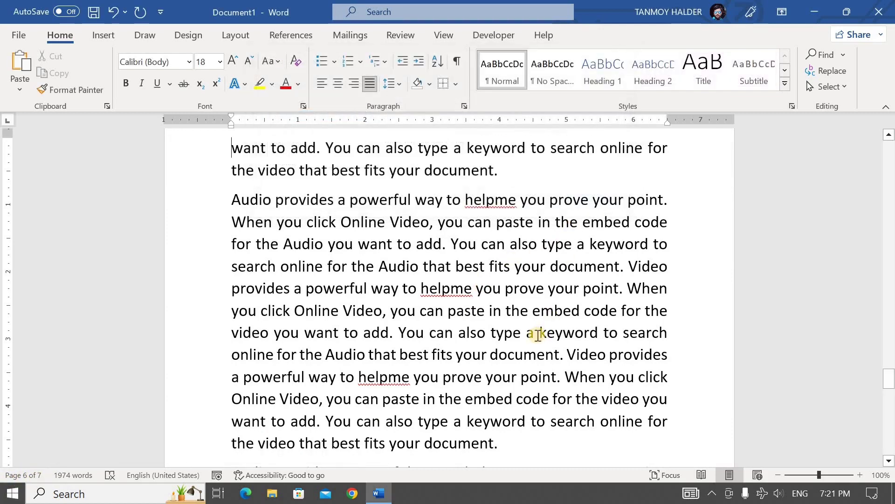
scroll(520, 327, up, 1)
scroll(517, 321, up, 3)
scroll(517, 321, up, 3)
scroll(515, 320, up, 3)
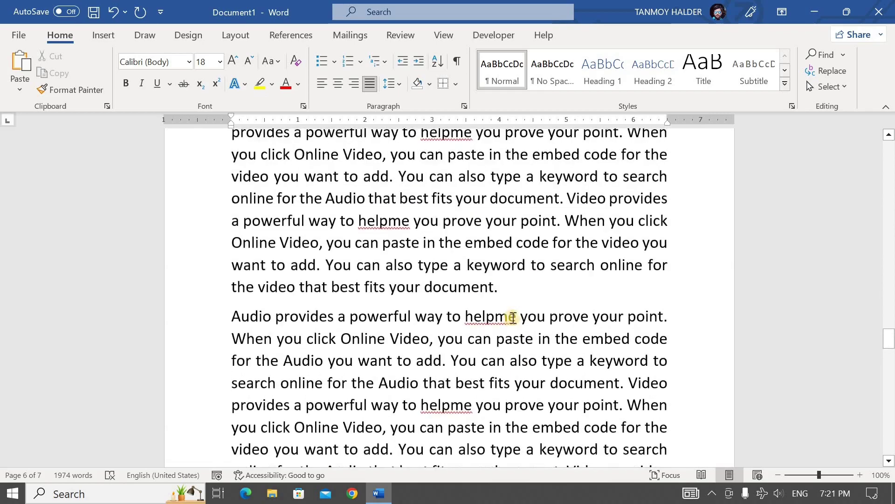
scroll(513, 318, up, 3)
scroll(511, 314, up, 3)
scroll(510, 313, up, 3)
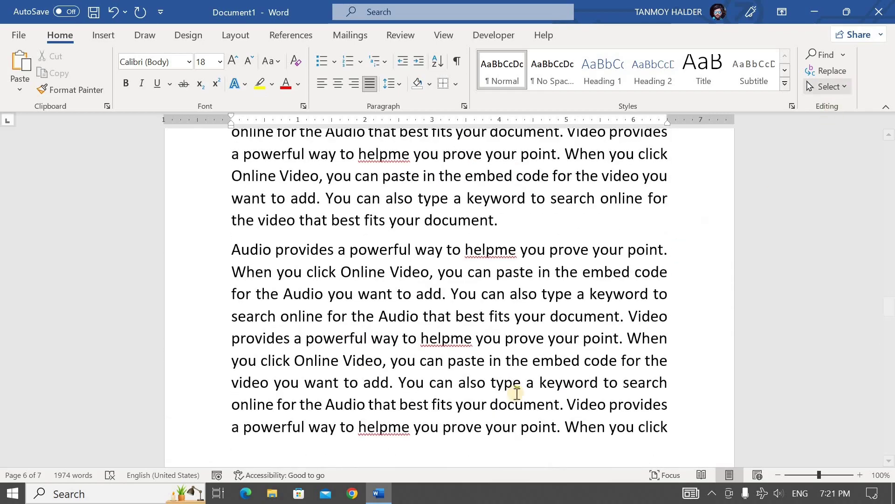
scroll(517, 360, up, 3)
scroll(489, 344, up, 3)
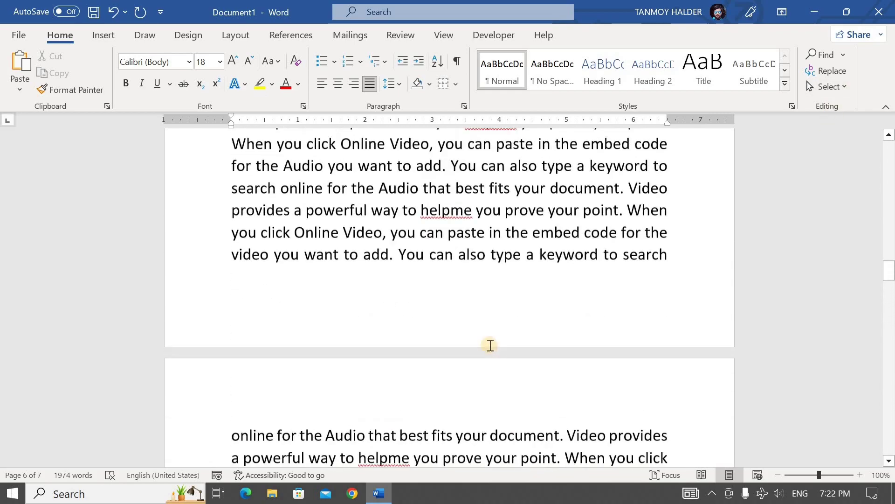
scroll(488, 344, up, 3)
scroll(487, 343, up, 3)
scroll(487, 343, down, 2)
scroll(486, 340, down, 4)
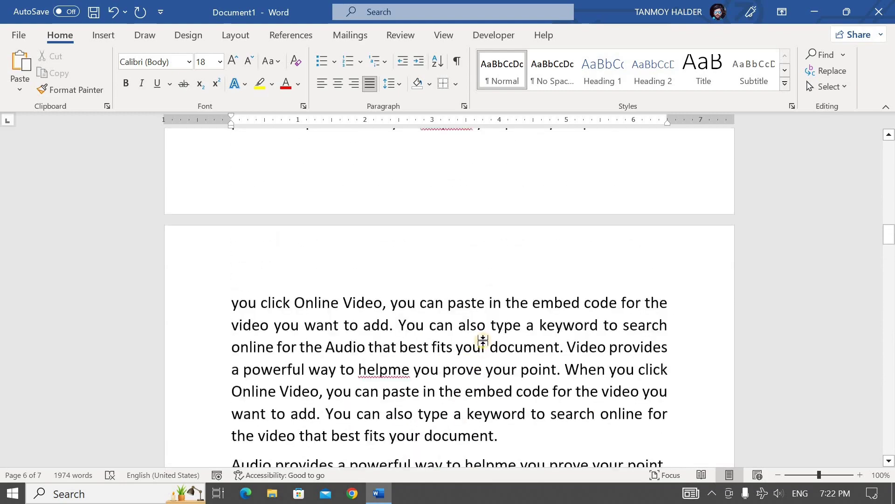
scroll(435, 380, up, 3)
scroll(658, 326, up, 1)
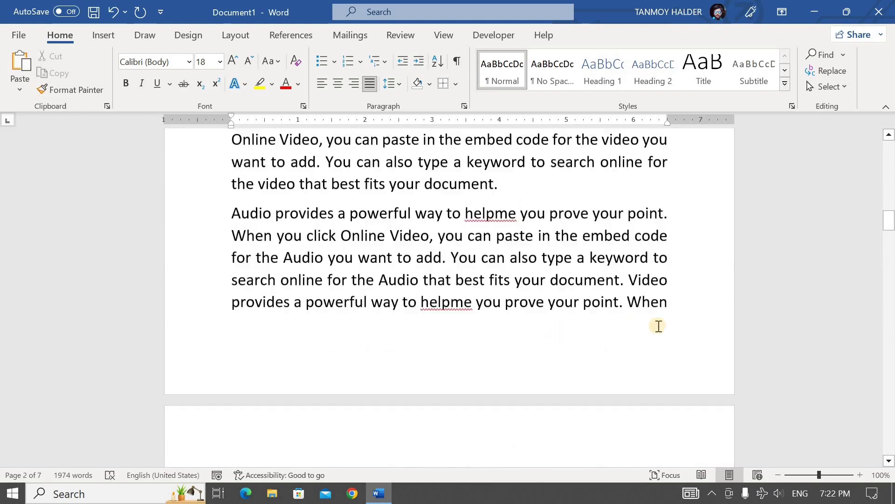
scroll(682, 384, up, 1)
mouse_move(597, 360)
mouse_down()
mouse_move(230, 120)
mouse_move(292, 226)
mouse_up()
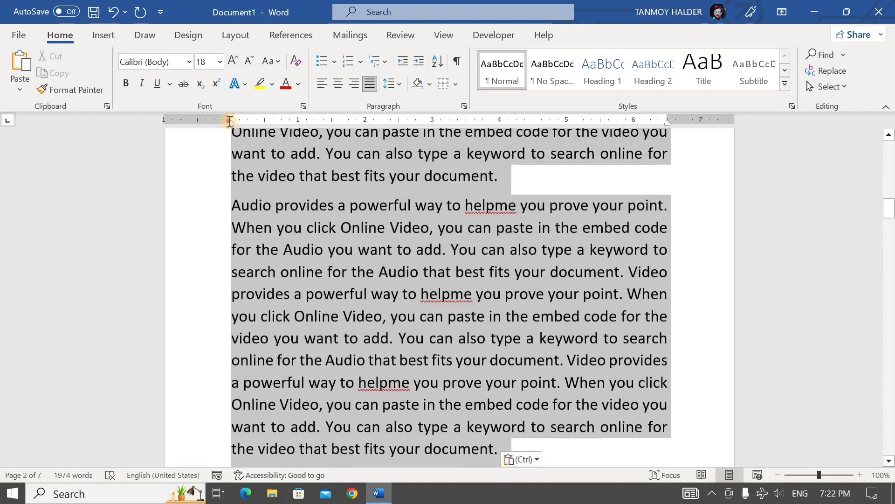
click(292, 227)
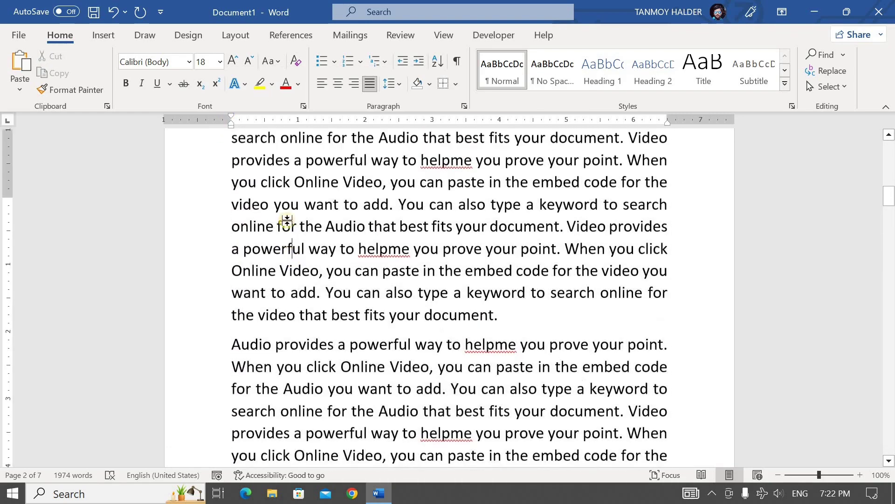
scroll(289, 217, down, 2)
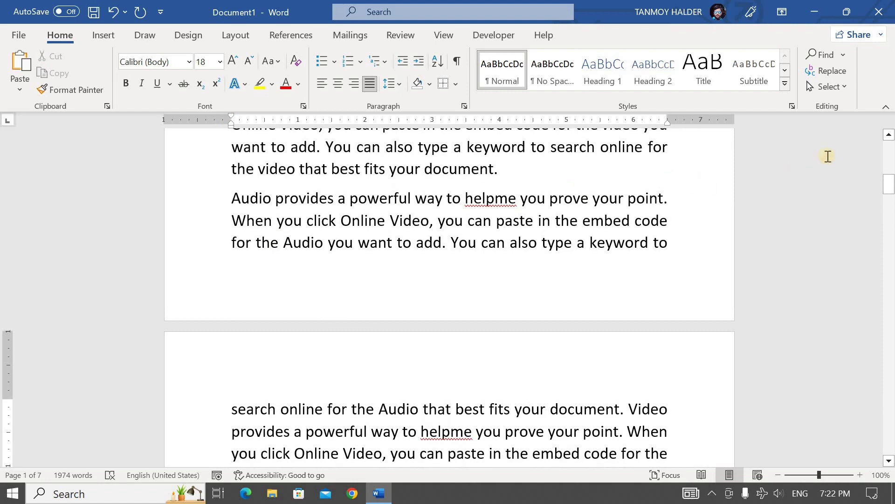
Select all the document text with Home > Select > Select All and delete it
click(842, 87)
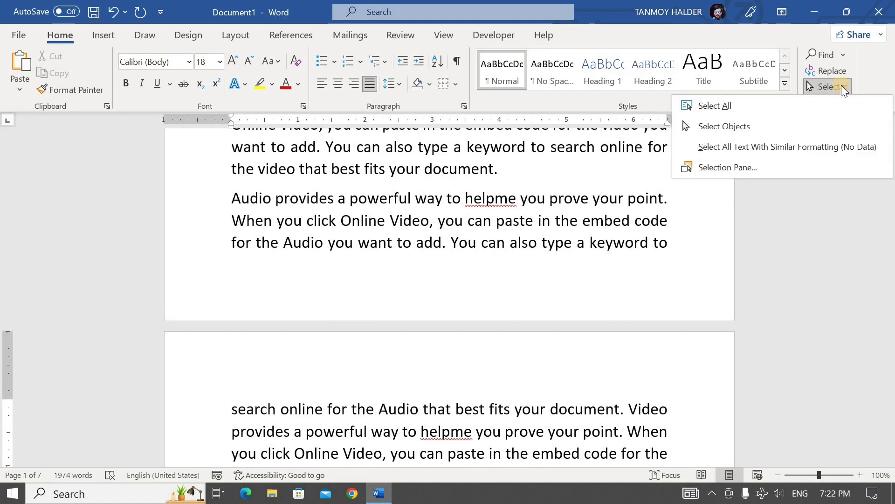
click(719, 105)
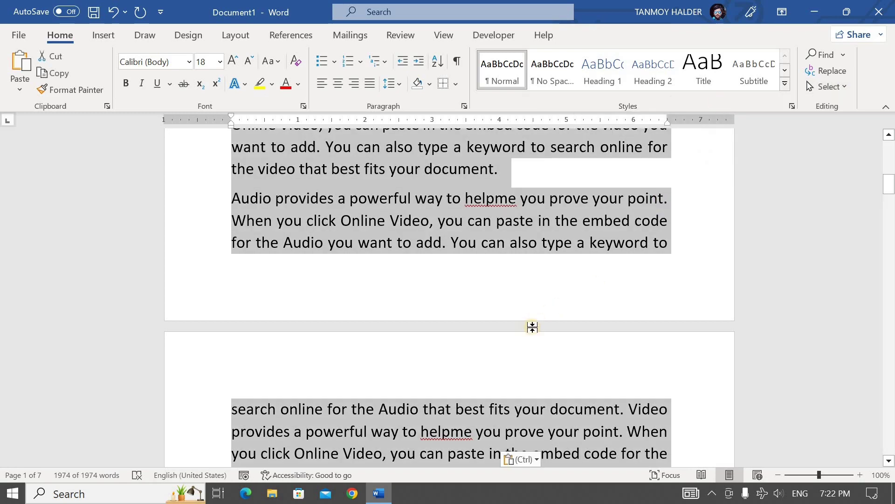
scroll(532, 326, down, 3)
scroll(533, 328, down, 3)
scroll(533, 327, down, 3)
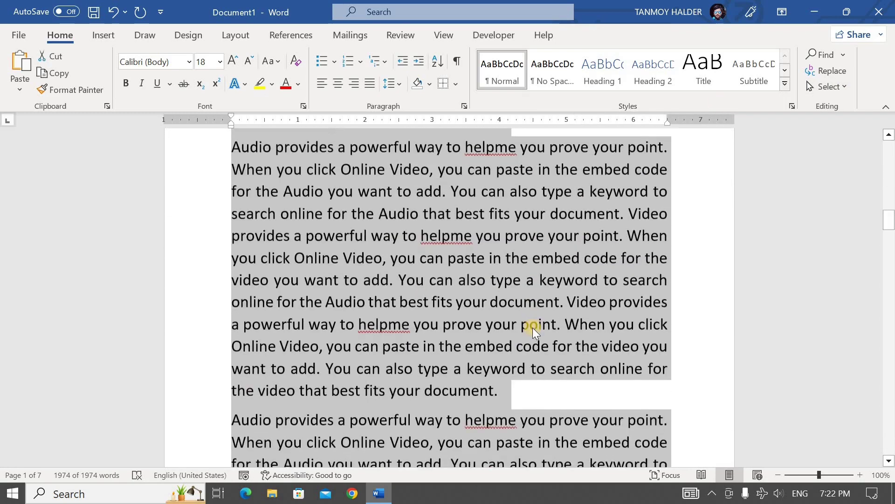
scroll(533, 327, down, 3)
scroll(533, 328, down, 3)
scroll(530, 327, down, 2)
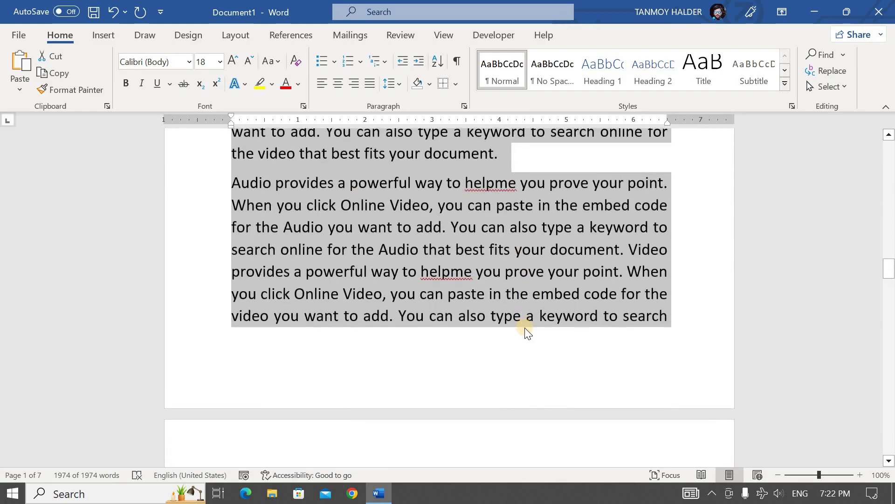
scroll(527, 327, down, 3)
scroll(524, 328, down, 3)
scroll(526, 339, down, 2)
scroll(528, 351, down, 2)
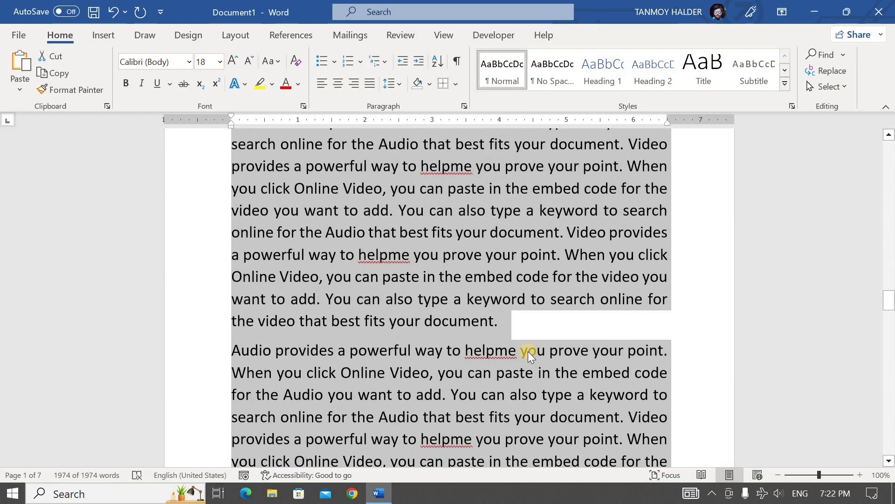
key(Delete)
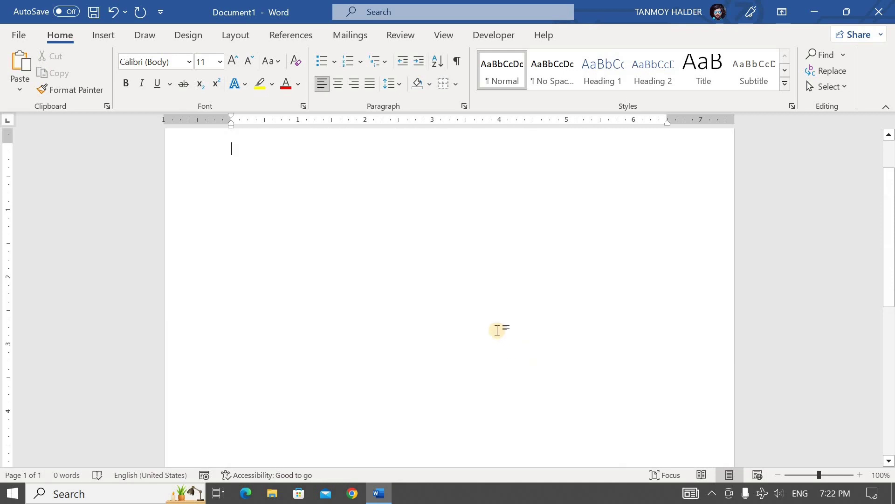
scroll(497, 331, up, 1)
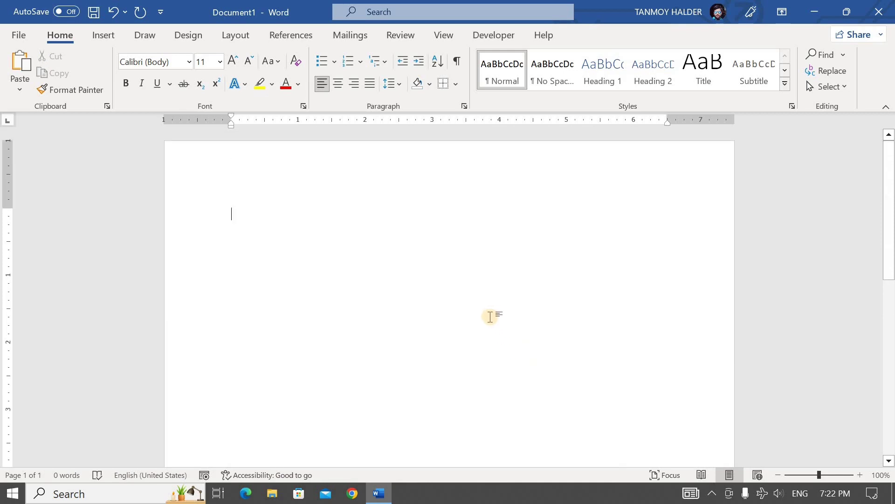